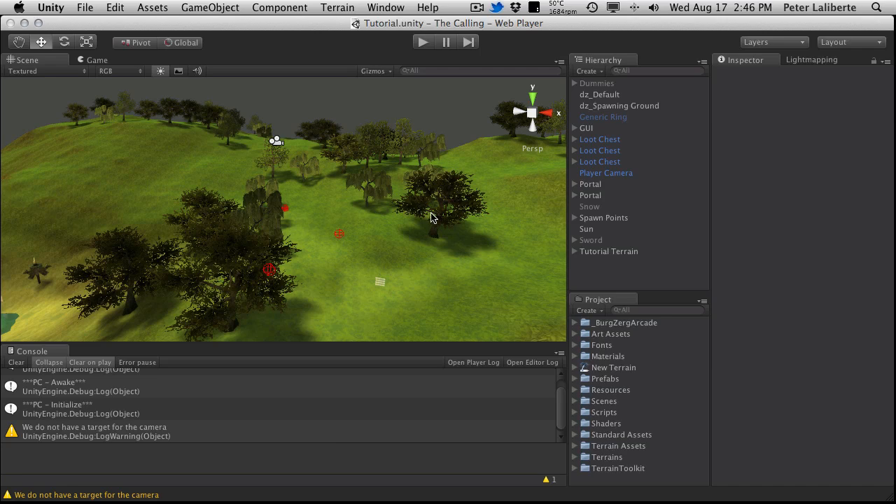
Step: Inspect the Spawn Points group and its child spawn points to see where they sit in the terrain
left_click(599, 220)
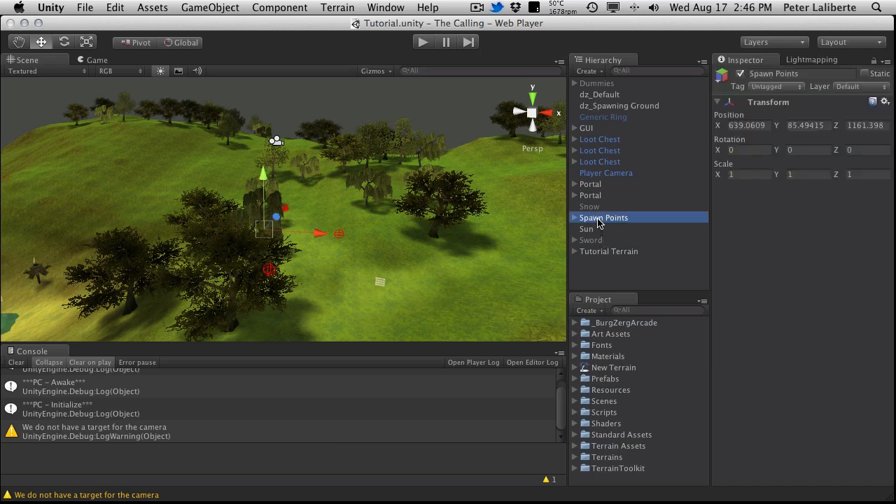
left_click(574, 217)
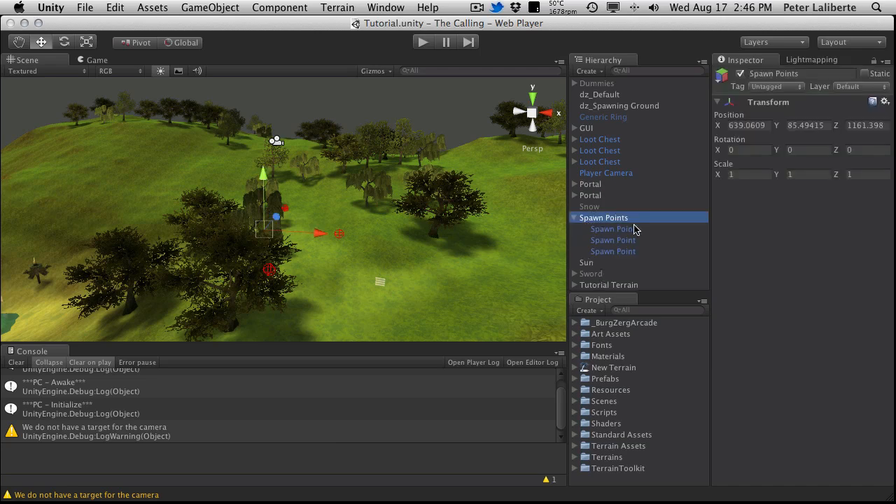
left_click(574, 217)
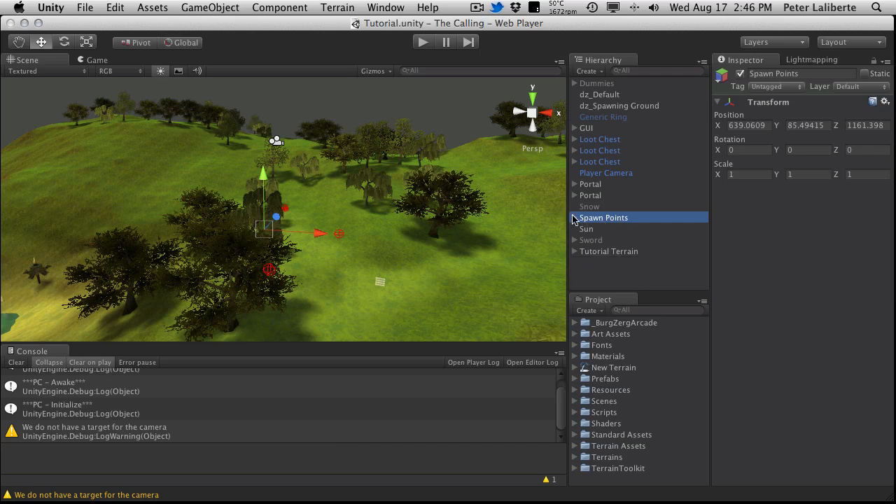
left_click(574, 218)
left_click(619, 229)
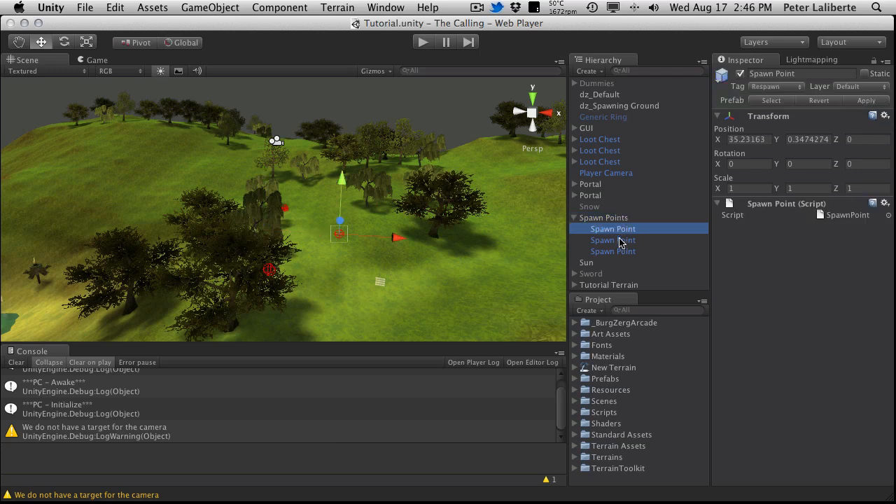
left_click(622, 241)
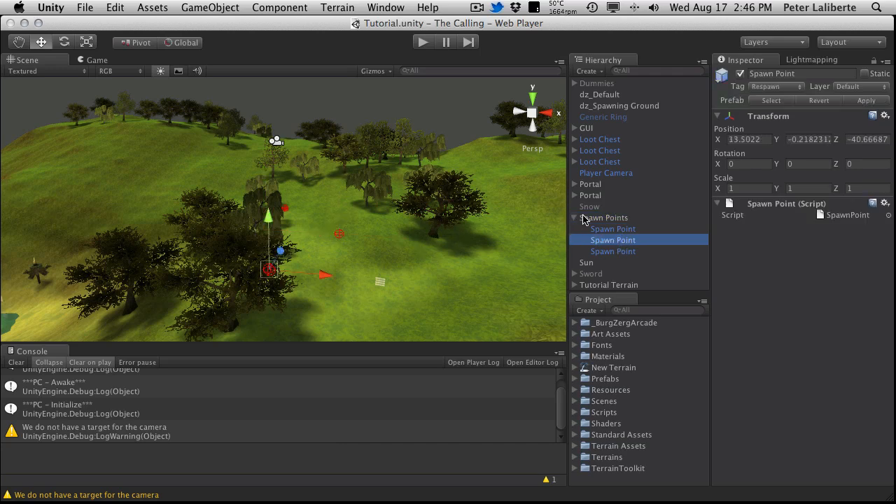
left_click(574, 218)
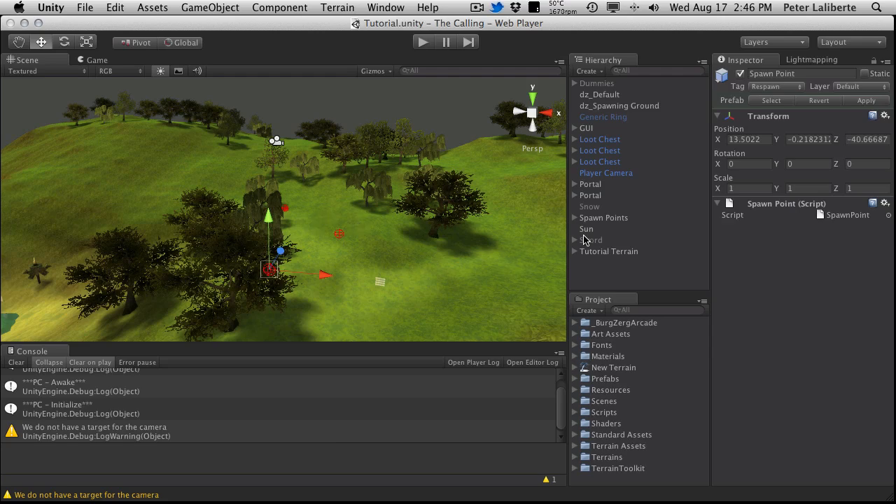
left_click(606, 219)
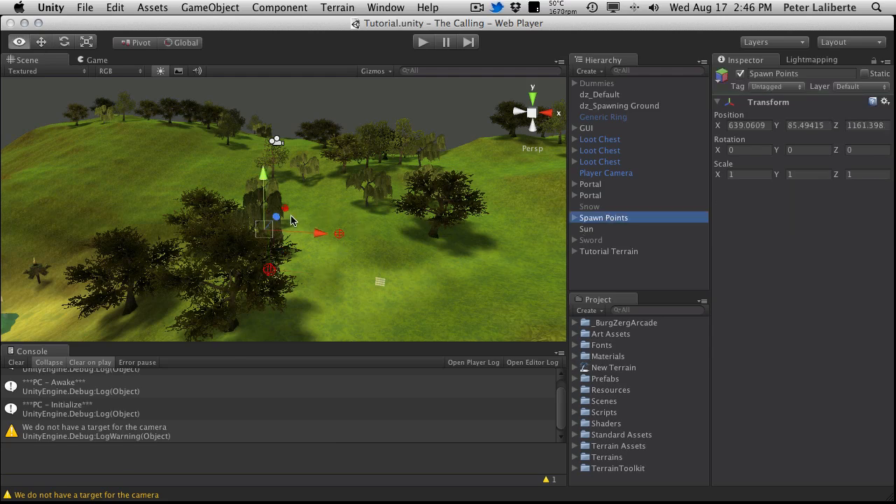
left_click_drag(288, 216, 238, 199, "alt")
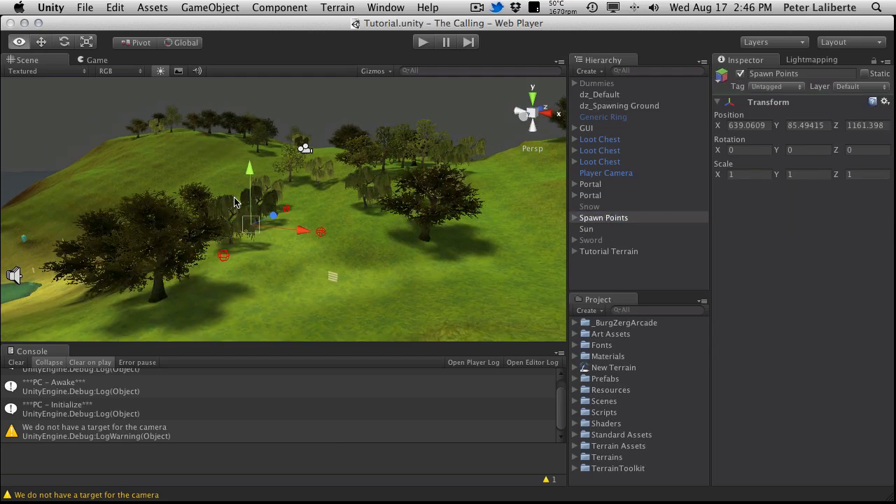
Step: Examine the two Portal objects and dz_Spawning Ground to see which belong to the spawning area
left_click(601, 184)
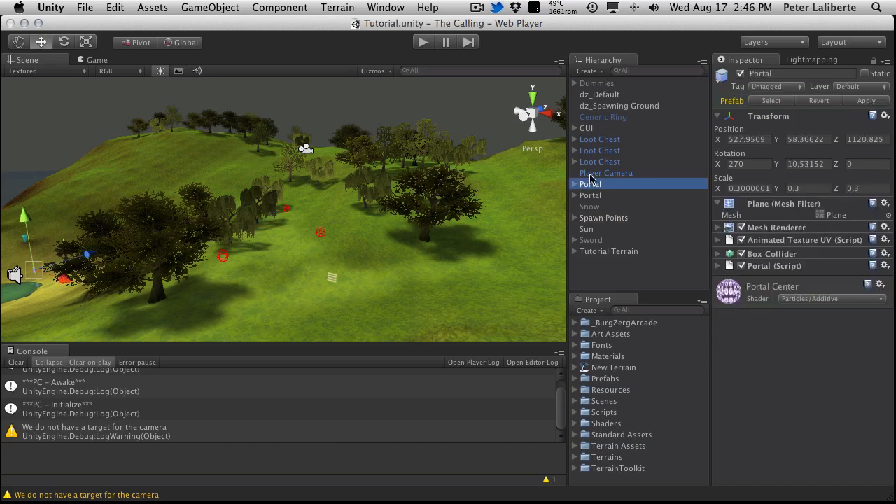
left_click(595, 196)
left_click_drag(268, 262, 392, 273, "alt")
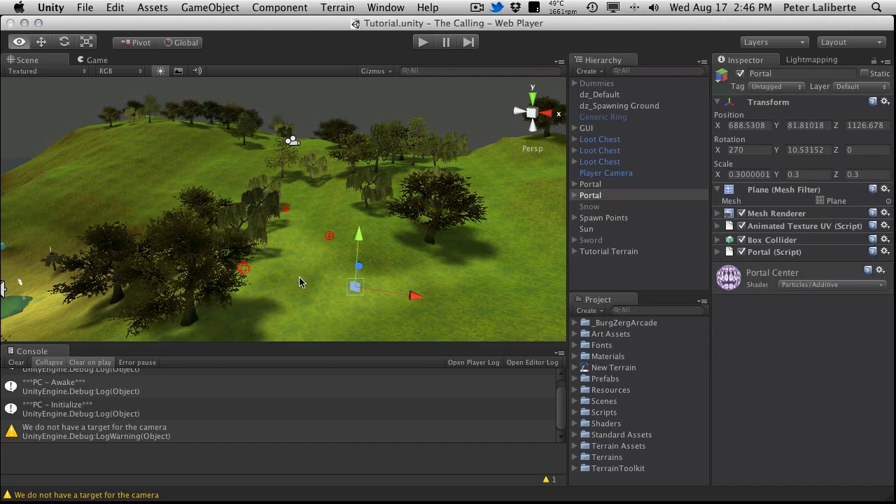
left_click(607, 107)
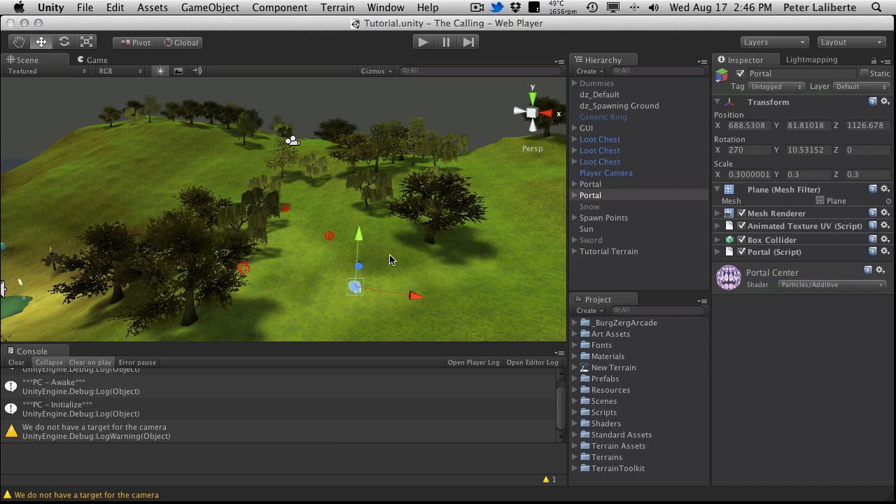
left_click_drag(370, 264, 454, 208, "alt")
key("f")
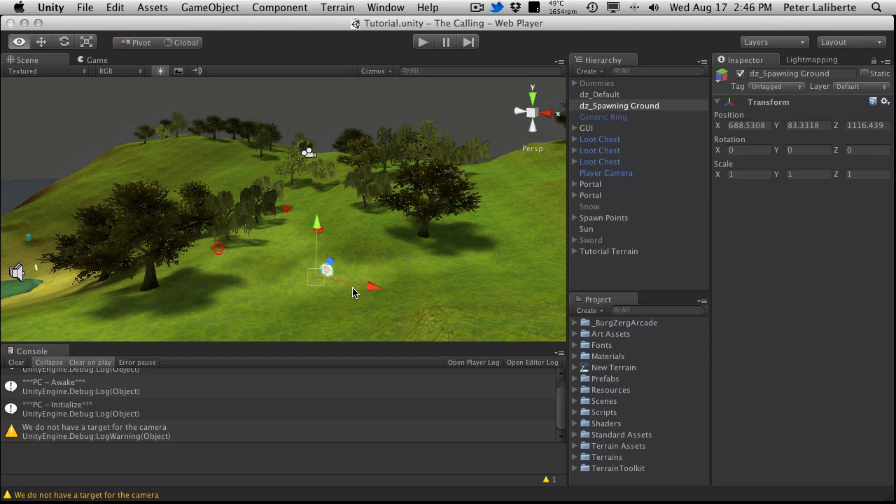
left_click_drag(352, 288, 353, 289, "alt")
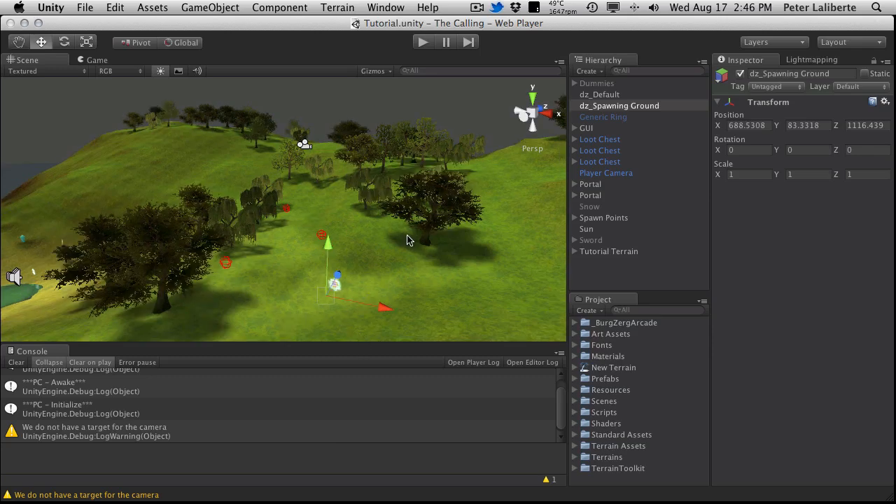
Step: Create an empty game object and name it Area Spawning Ground
left_click(231, 7)
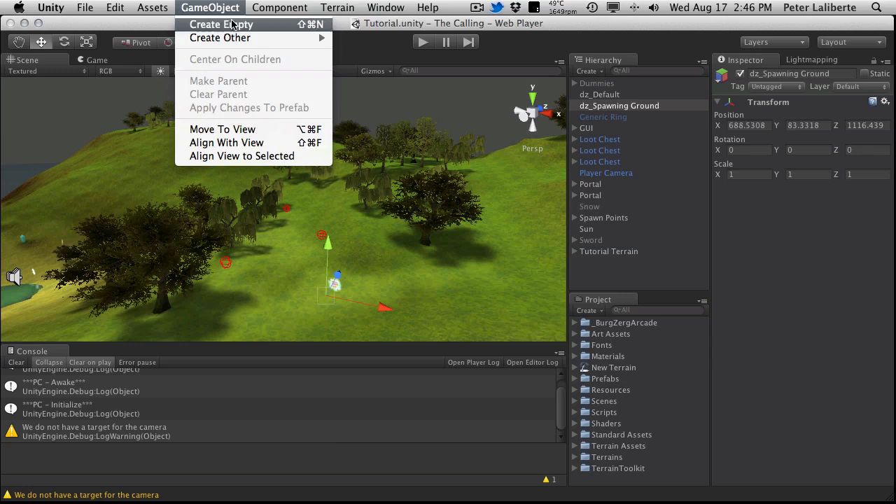
left_click(221, 25)
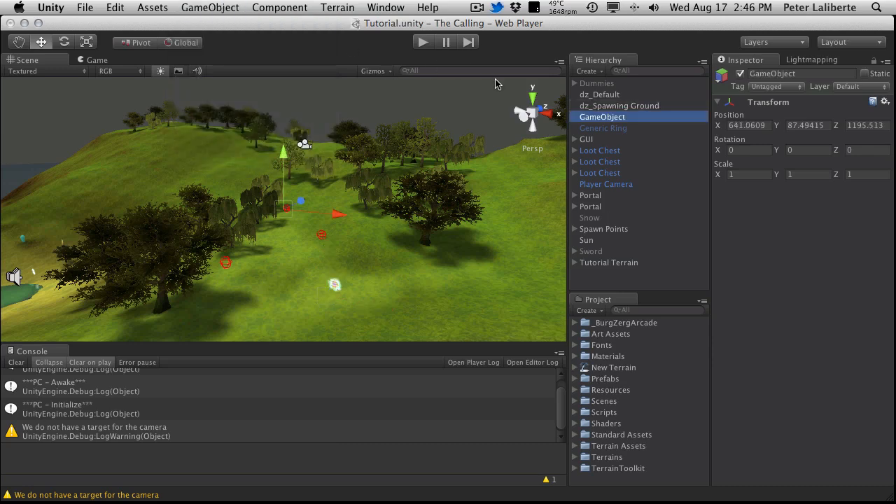
key("Return")
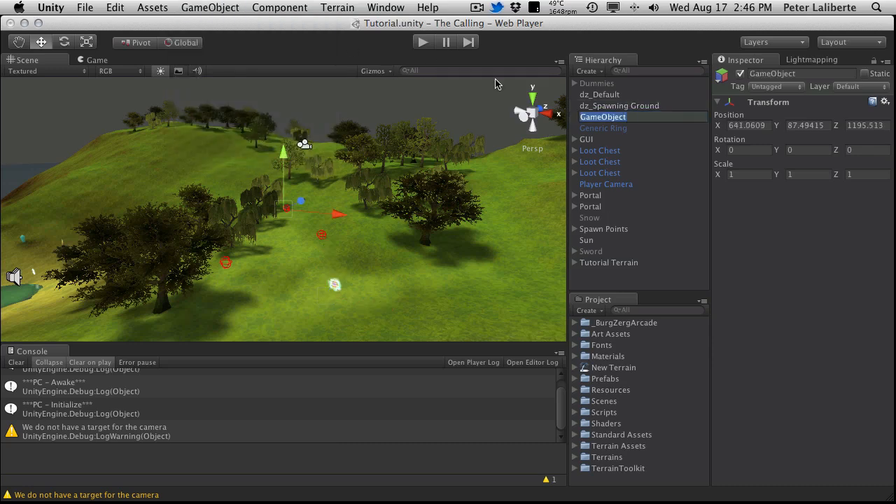
type("Area Spawning Gr")
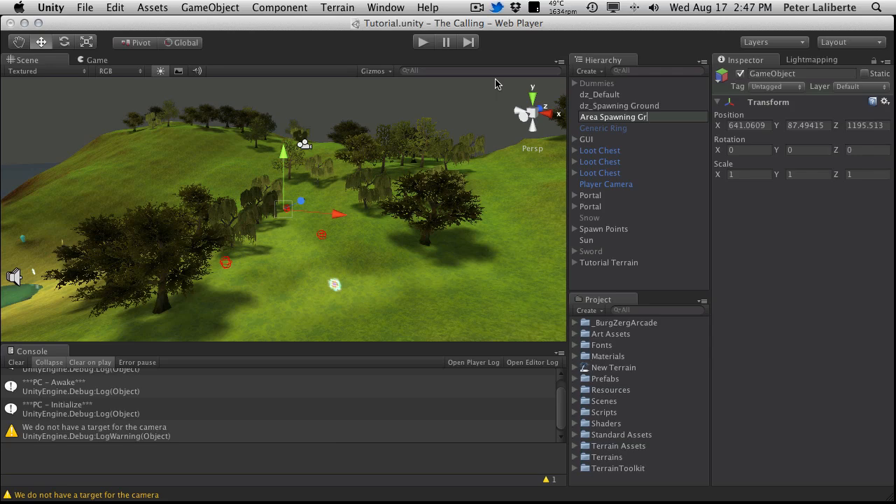
type("ound")
key("Return")
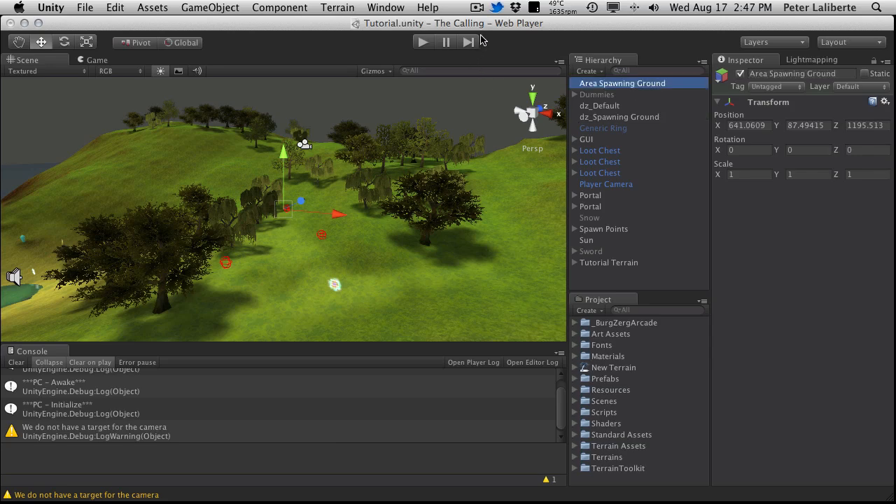
Step: Parent dz_Spawning Ground, the Portal nearest the spawn points and the Spawn Points group under Area Spawning Ground
left_click_drag(327, 226, 426, 353, "alt")
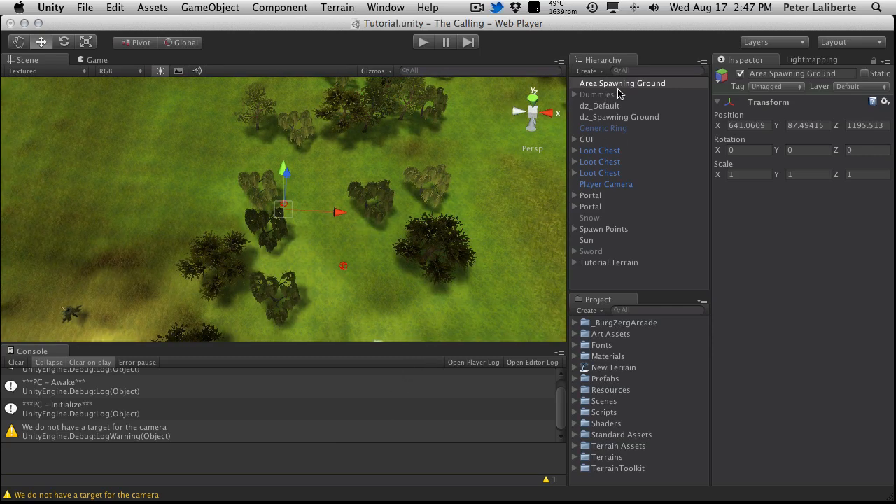
left_click_drag(620, 118, 624, 86)
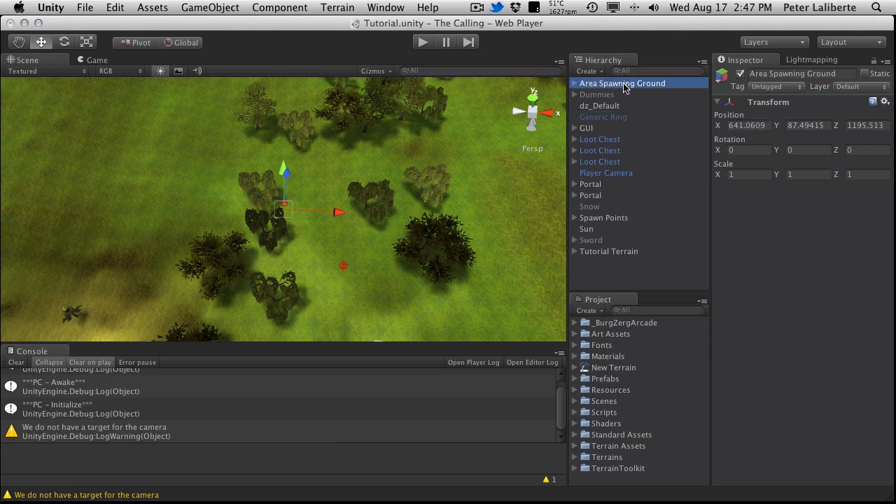
left_click(598, 186)
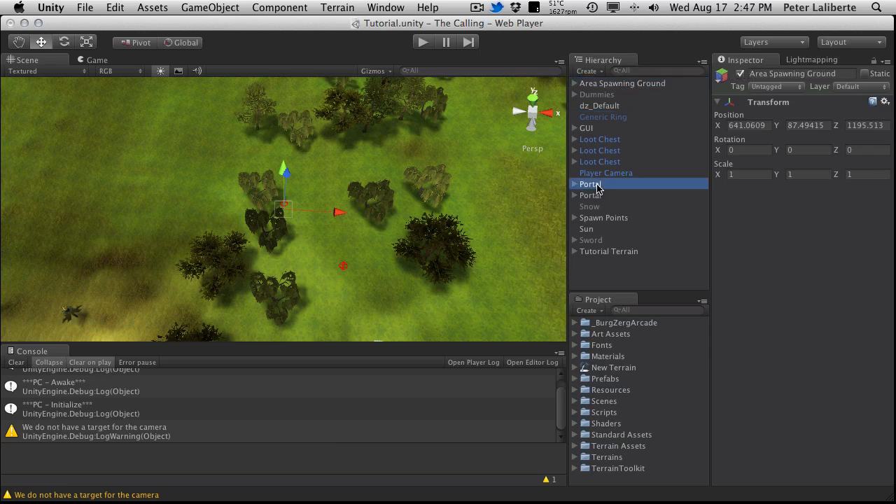
left_click(598, 196)
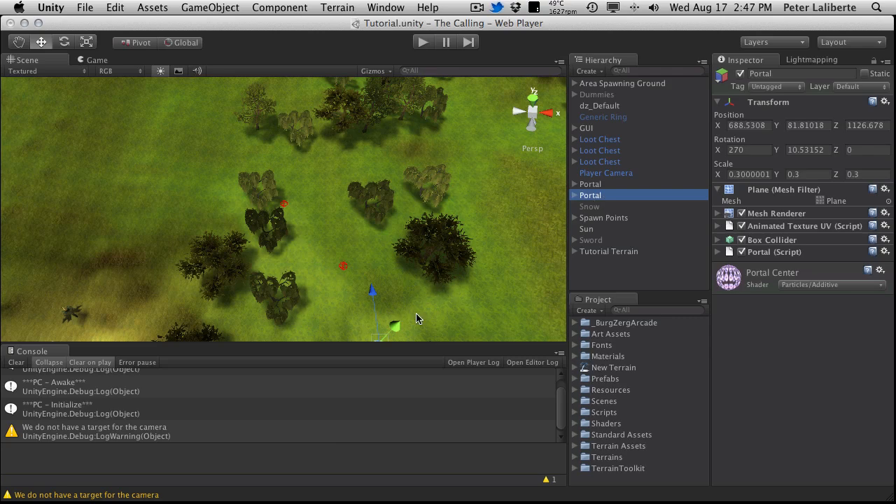
key("f")
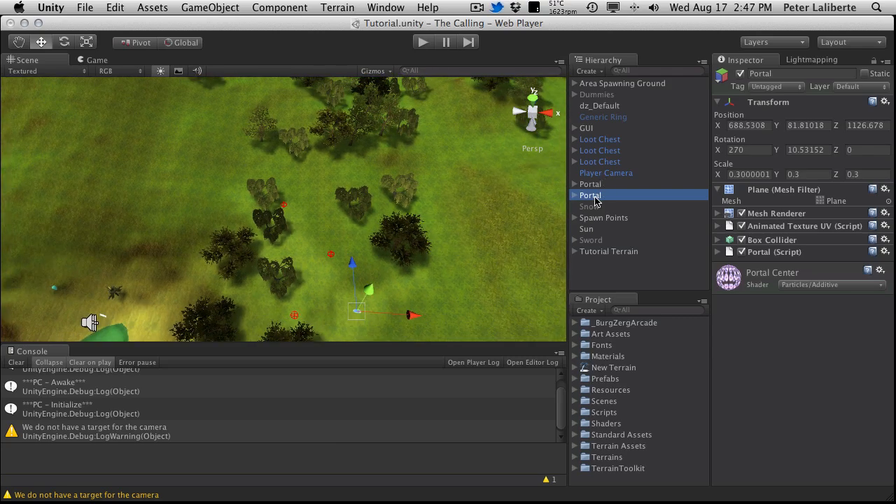
left_click_drag(596, 201, 604, 84)
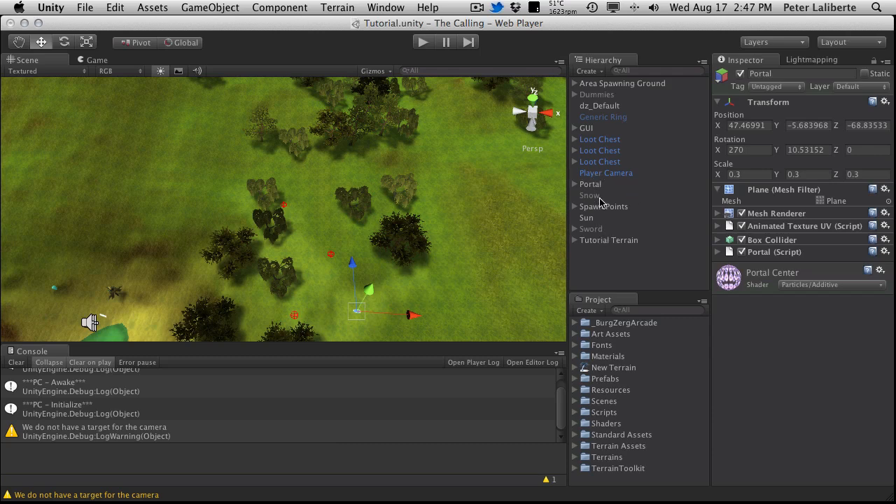
left_click_drag(597, 206, 612, 86)
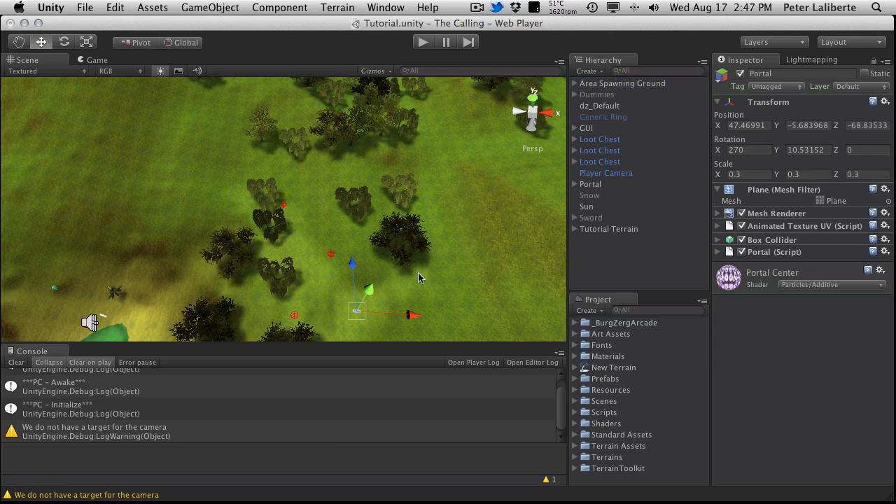
Step: Review the spawning area in the scene and the children grouped under Area Spawning Ground
left_click(369, 277)
left_click_drag(368, 275, 336, 154, "alt")
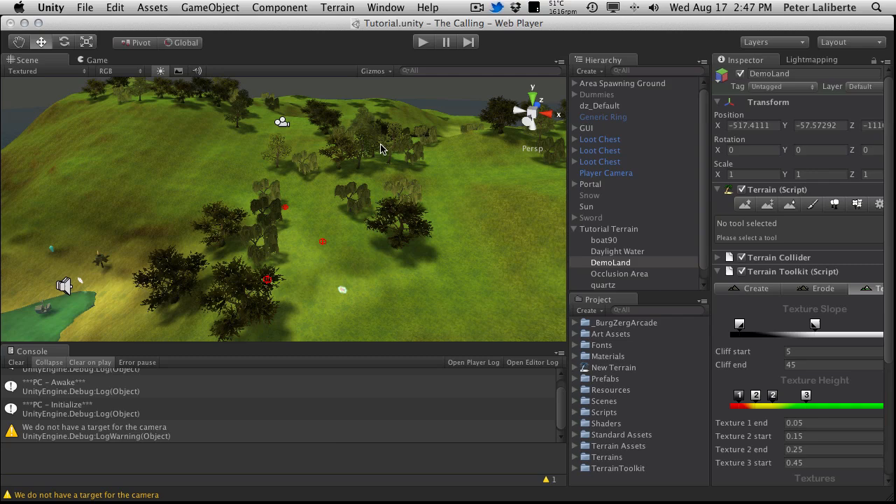
left_click(608, 84)
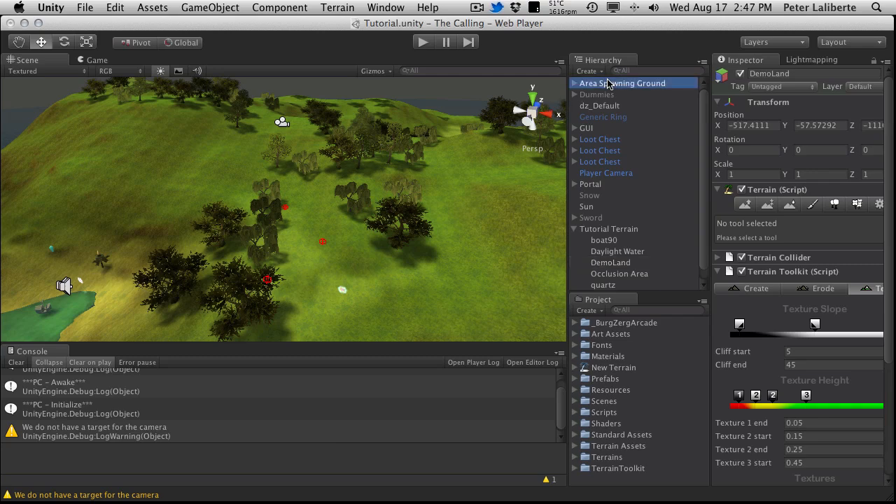
left_click(576, 228)
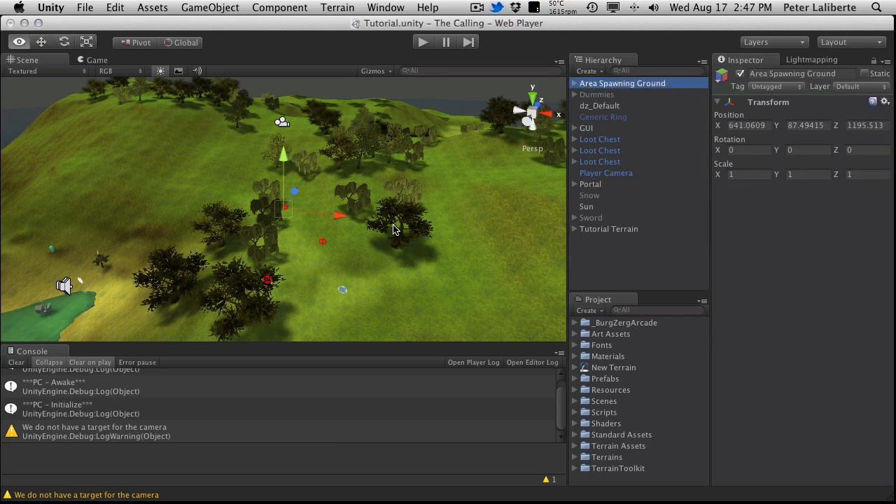
left_click_drag(394, 229, 288, 189, "alt")
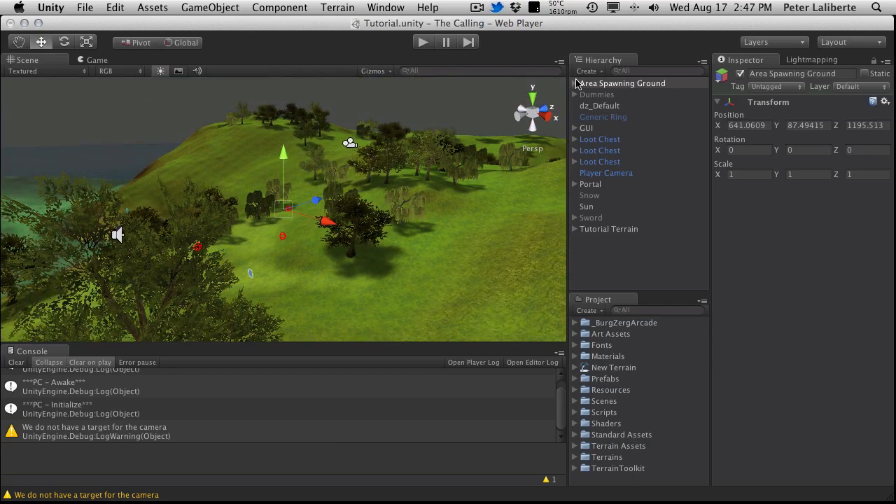
left_click(575, 83)
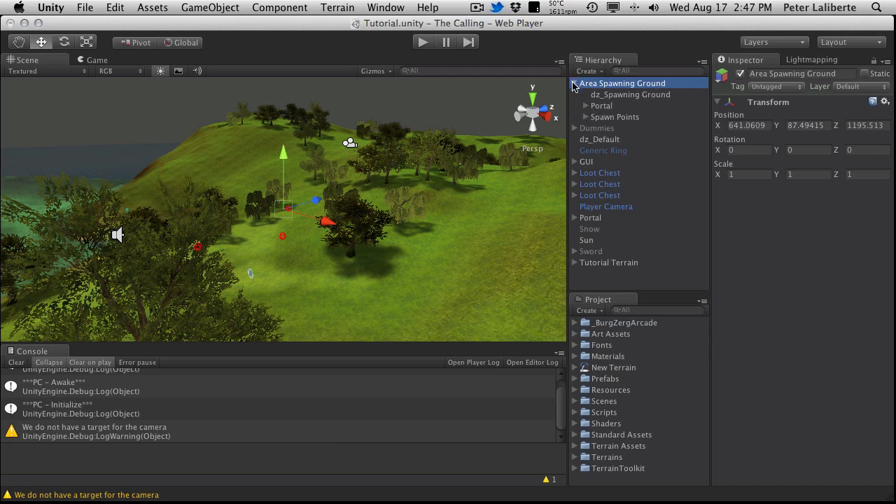
left_click(574, 83)
left_click(611, 95)
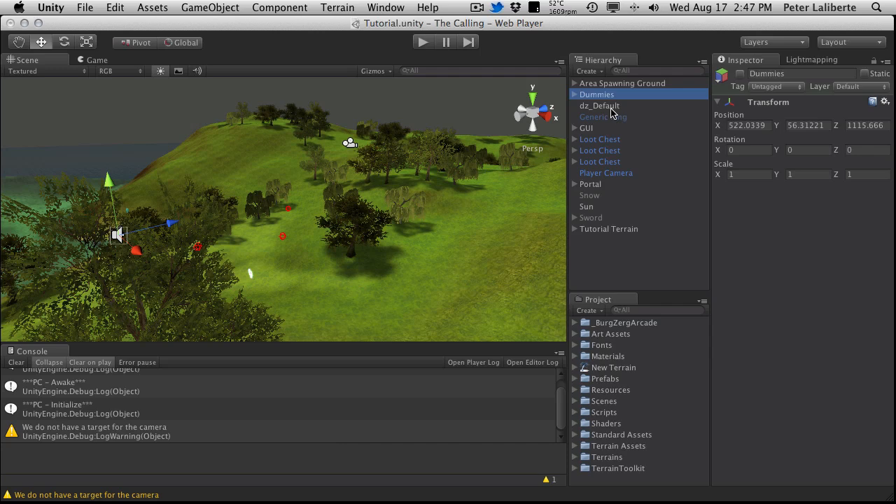
left_click(606, 205)
Step: Create an empty, unparented game object named Demo, with leading space so it sorts first in the hierarchy
left_click(605, 246)
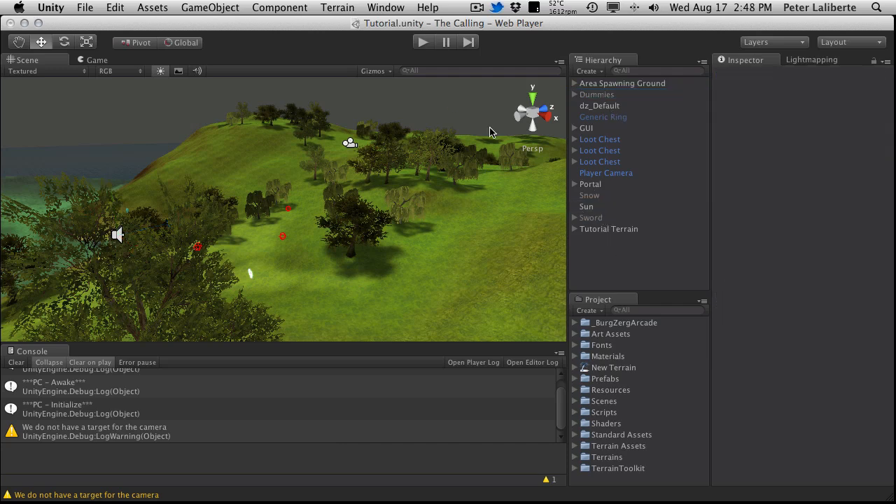
left_click(217, 7)
left_click(229, 23)
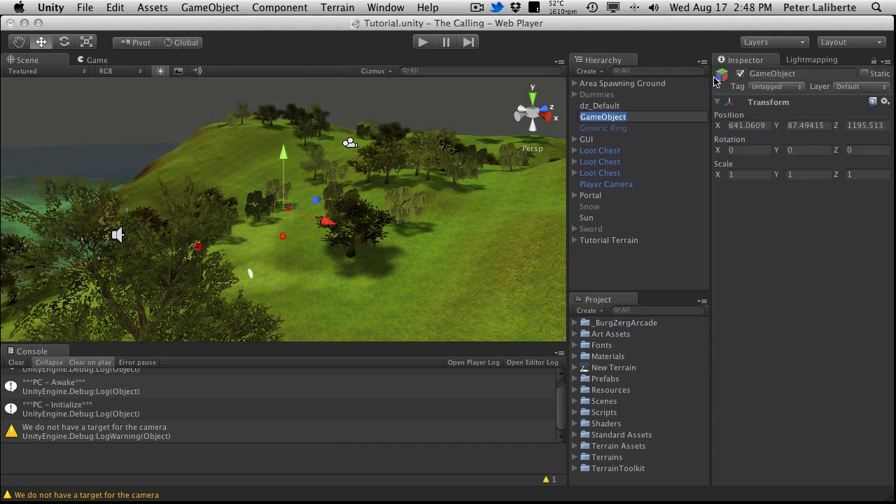
key("Return")
key("BackSpace")
key("Return")
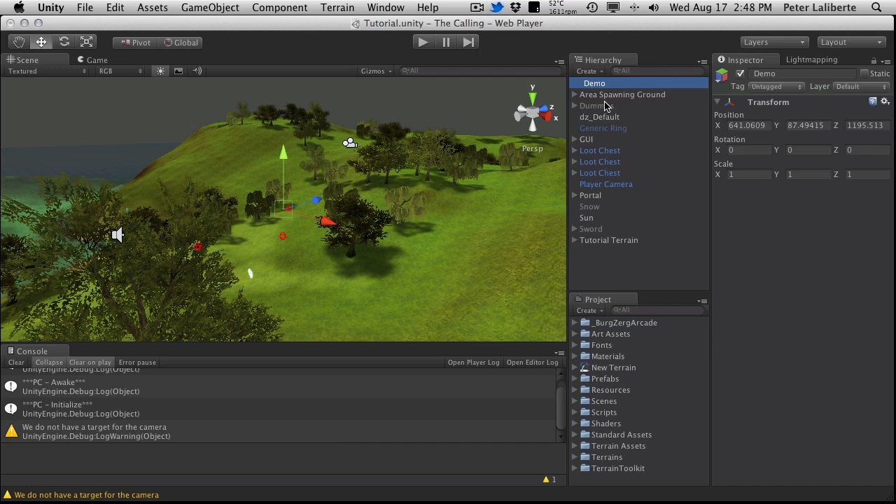
Step: Parent the Dummies group and Generic Ring under the Demo object
left_click(606, 106)
left_click_drag(606, 105, 606, 83)
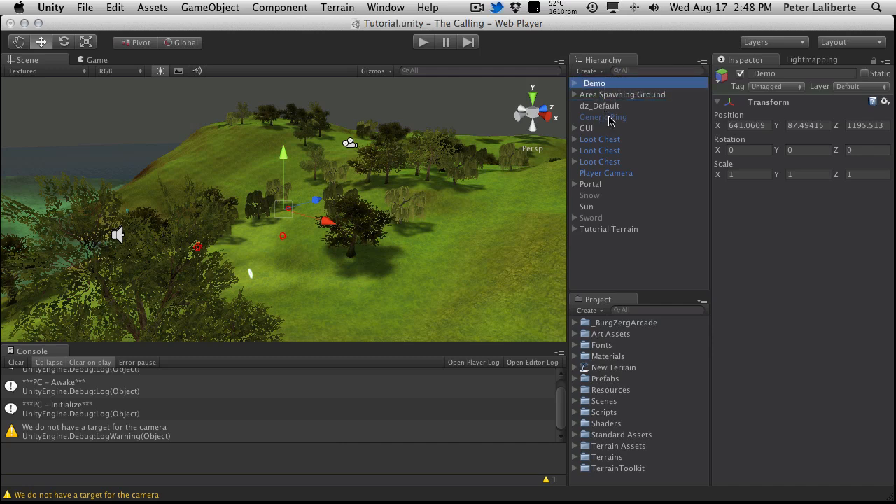
left_click_drag(608, 117, 606, 86)
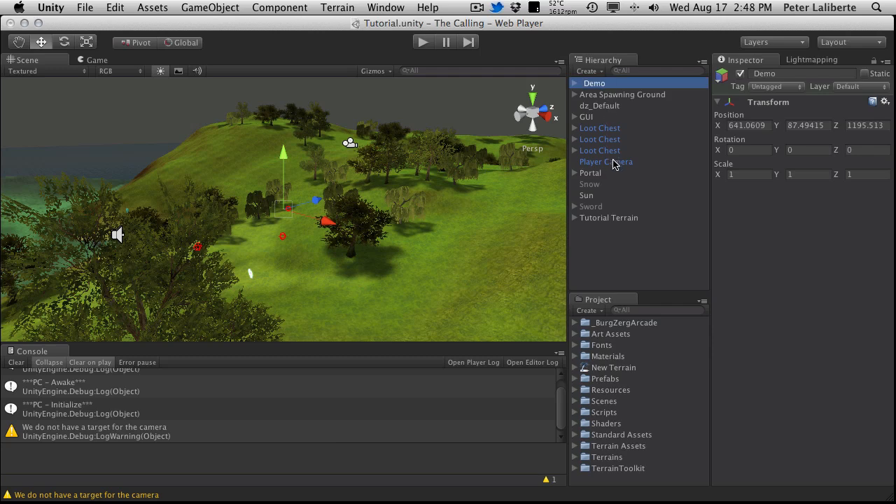
Step: Parent the inactive Snow and Sword objects under the Demo object
left_click(590, 186)
left_click_drag(590, 188, 593, 84)
left_click_drag(602, 197, 597, 84)
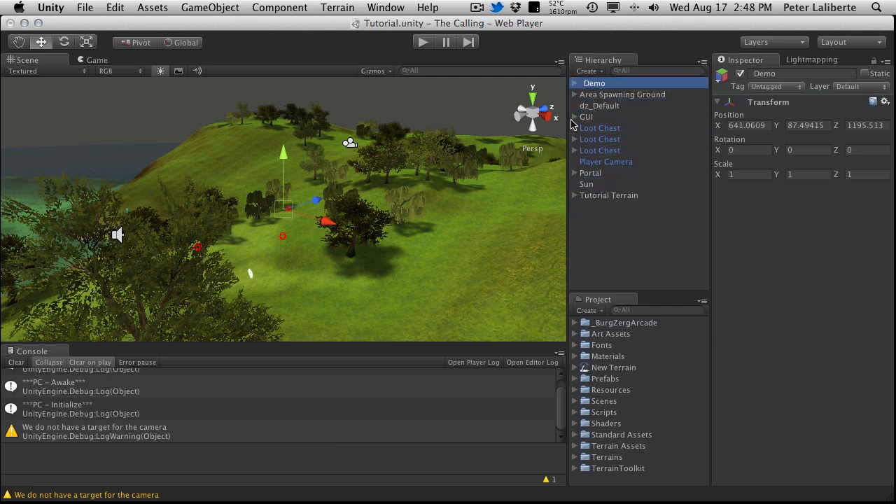
left_click(655, 248)
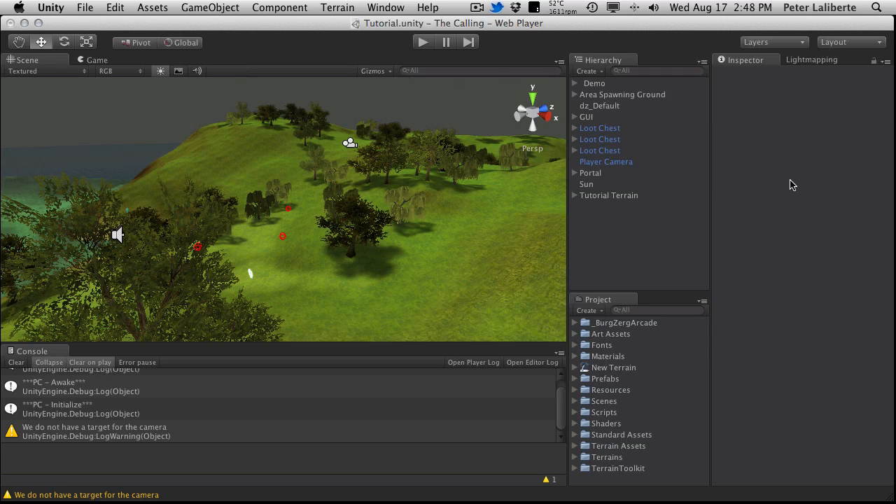
Step: Create an empty game object at the location of the remaining top-level Portal and name it Area Beach
left_click(147, 7)
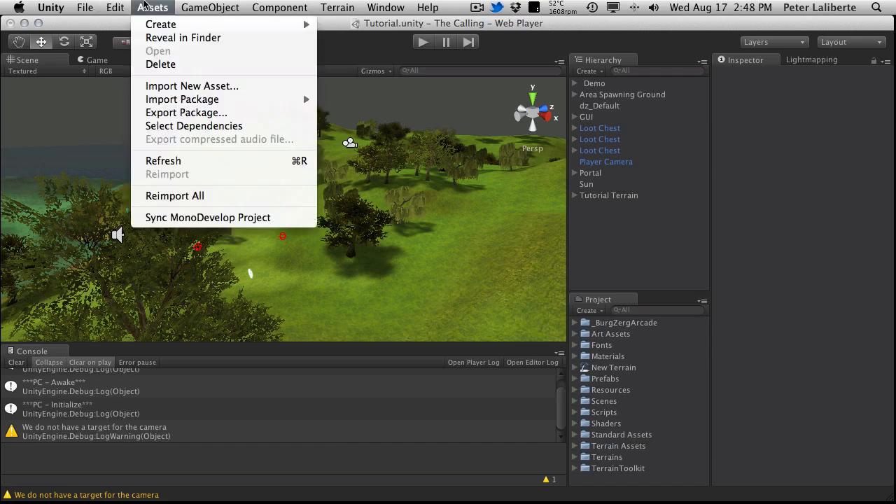
mouse_move(206, 8)
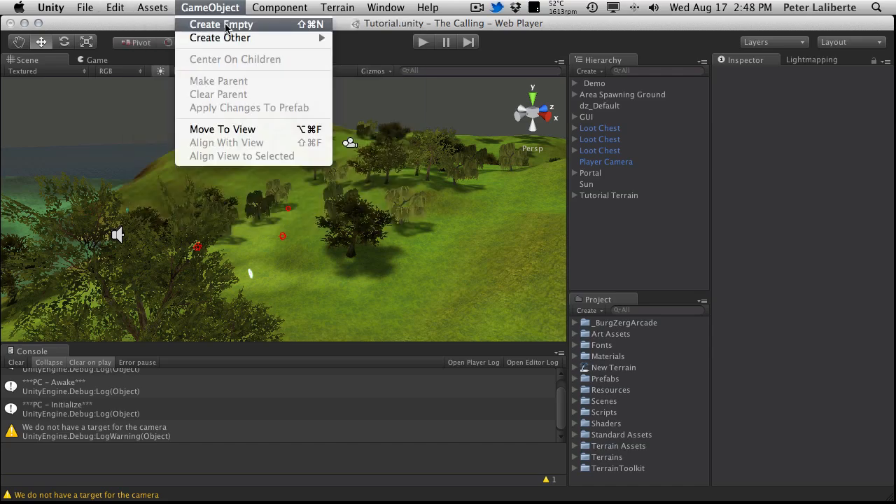
left_click(621, 174)
left_click(607, 150)
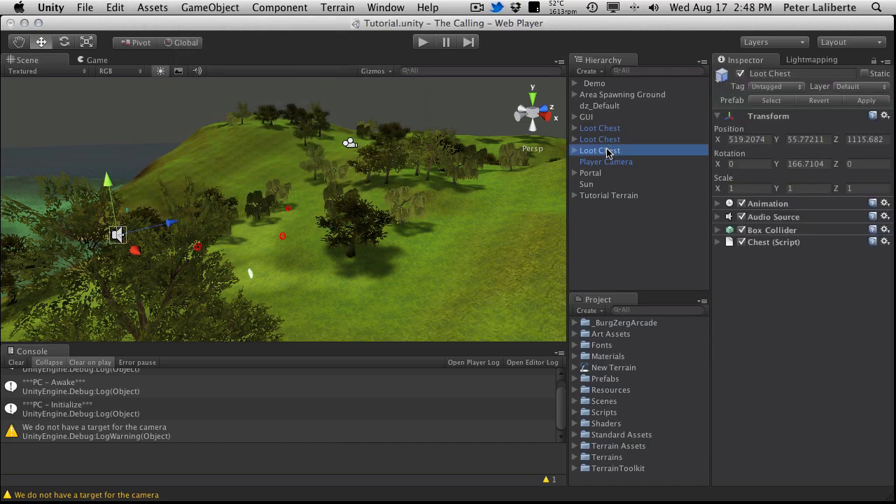
left_click(592, 173)
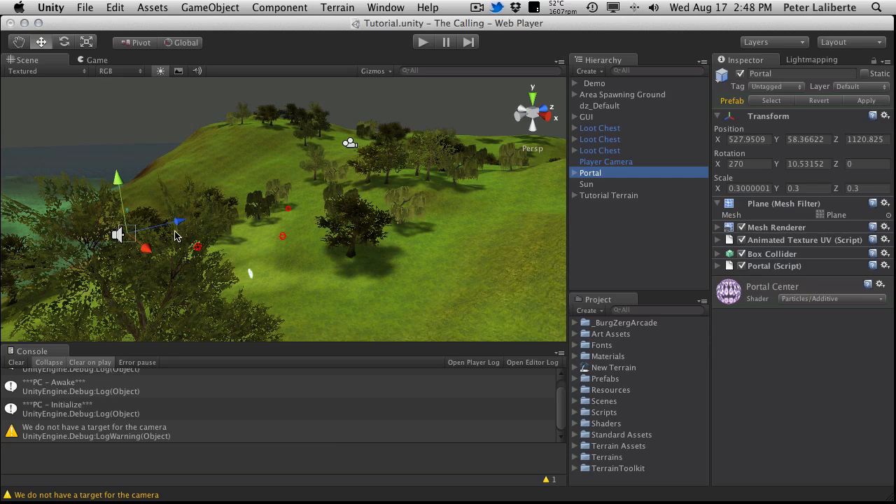
key("f")
left_click_drag(265, 221, 417, 200, "alt")
left_click(212, 8)
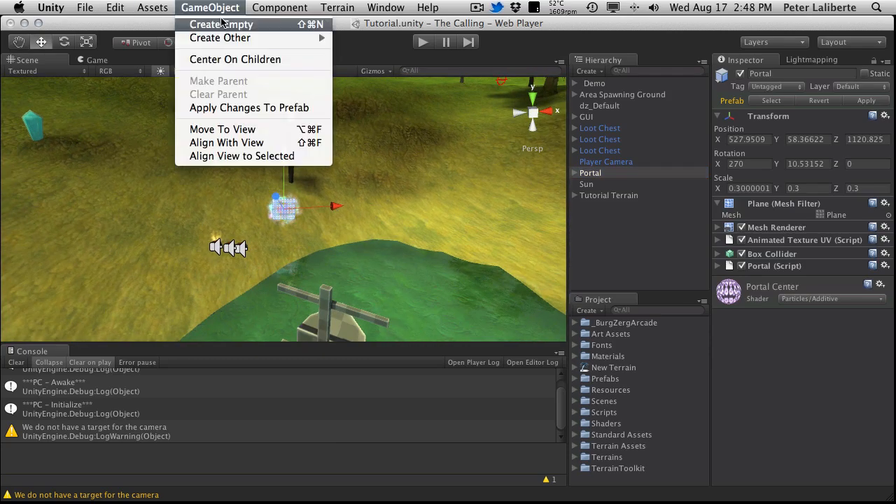
left_click(218, 25)
key("Return")
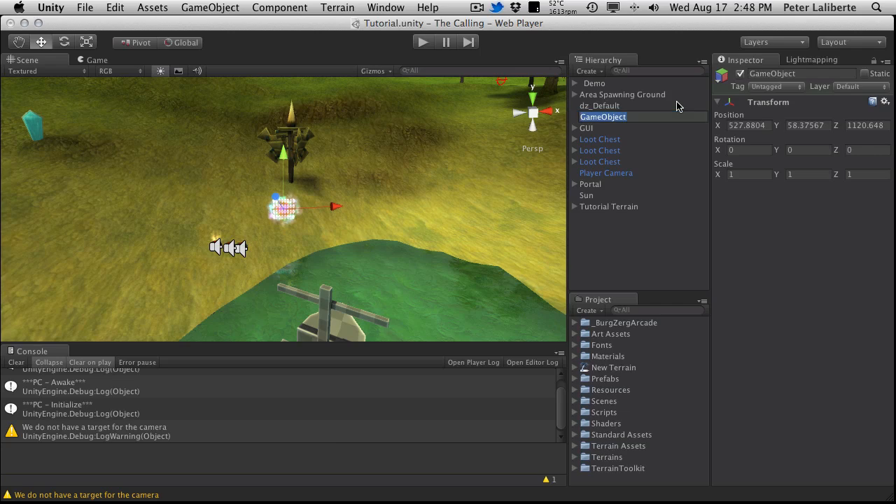
type("Area Beach")
key("Return")
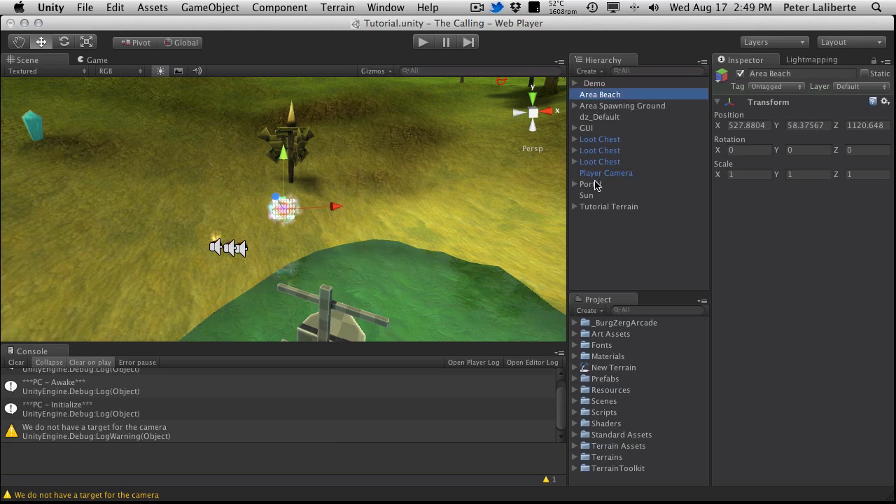
Step: Parent the top-level Portal, the three Loot Chests and dz_Default under Area Beach
left_click_drag(593, 184, 597, 94)
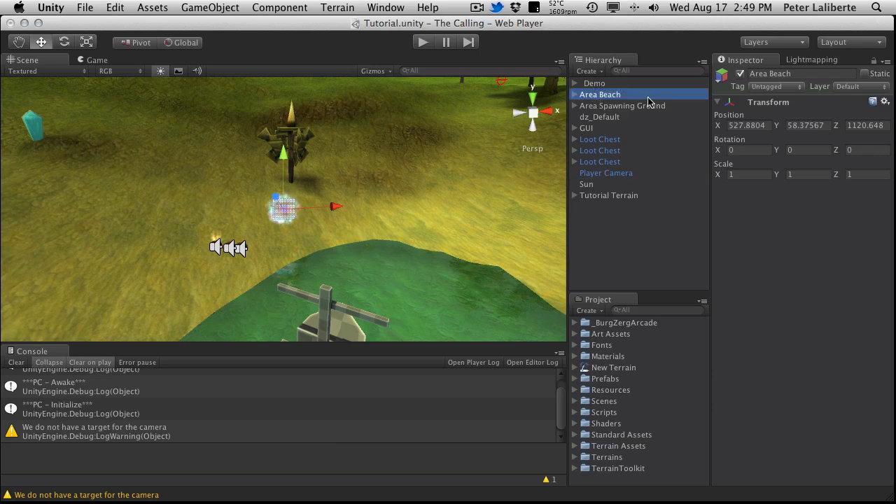
left_click(599, 139)
left_click(609, 162, "shift")
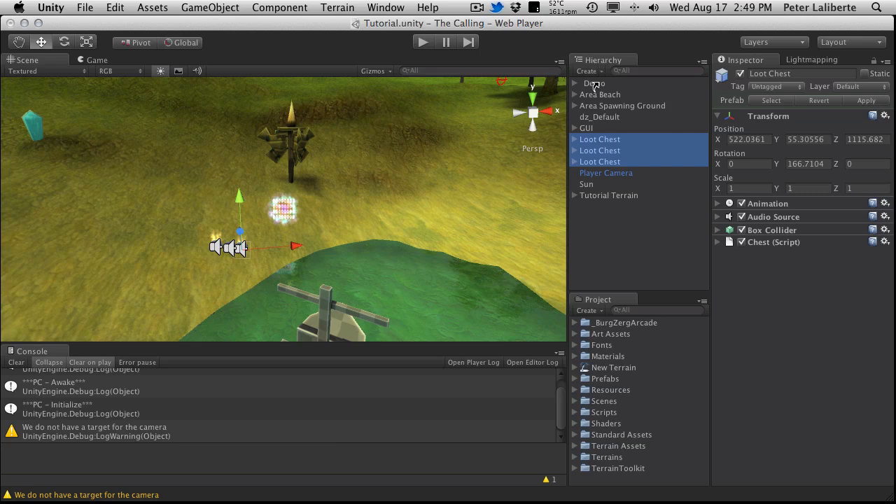
key("super+BackSpace")
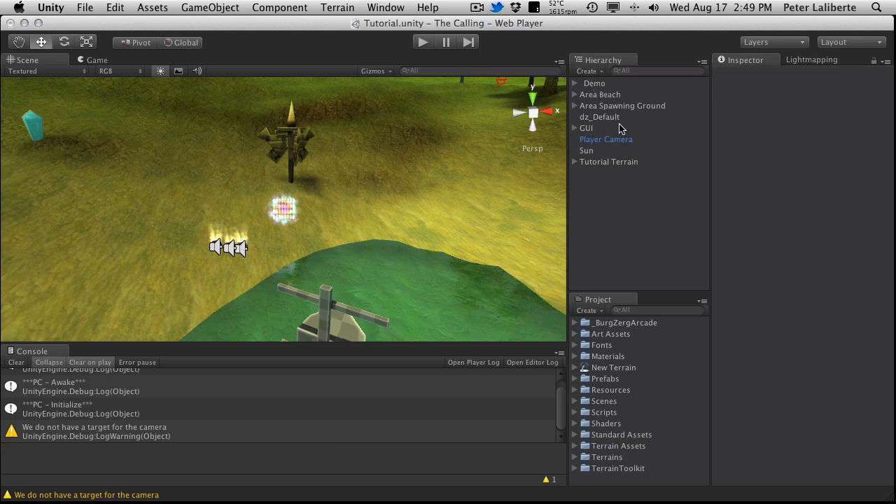
left_click(615, 119)
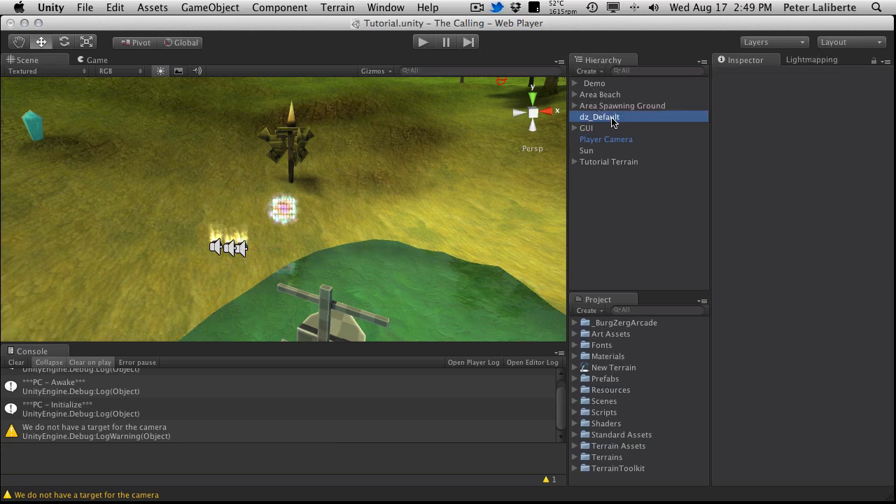
left_click_drag(614, 121, 600, 95)
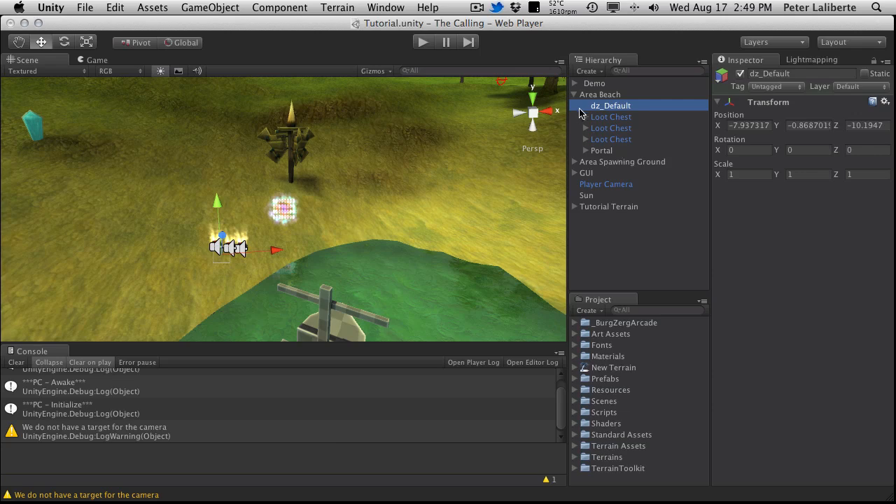
left_click(574, 95)
left_click(626, 185)
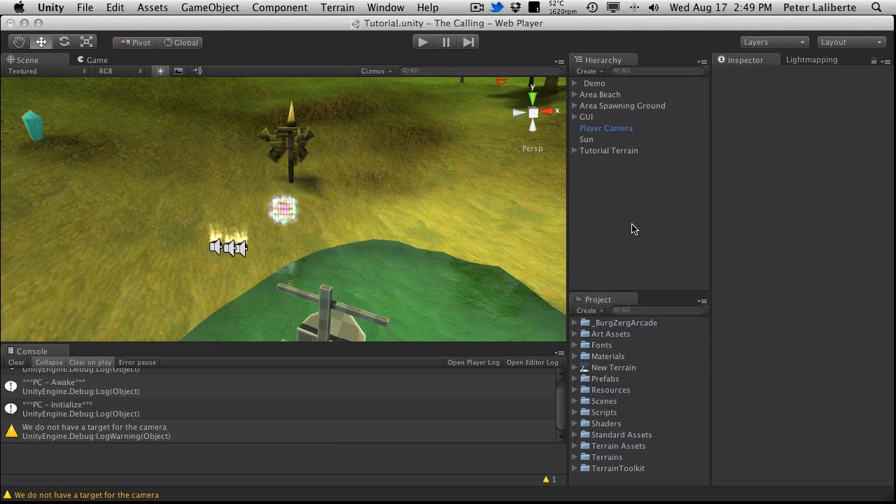
Step: Review the objects grouped under Tutorial Terrain and frame the Area Spawning Ground in the scene
left_click(613, 151)
left_click(574, 151)
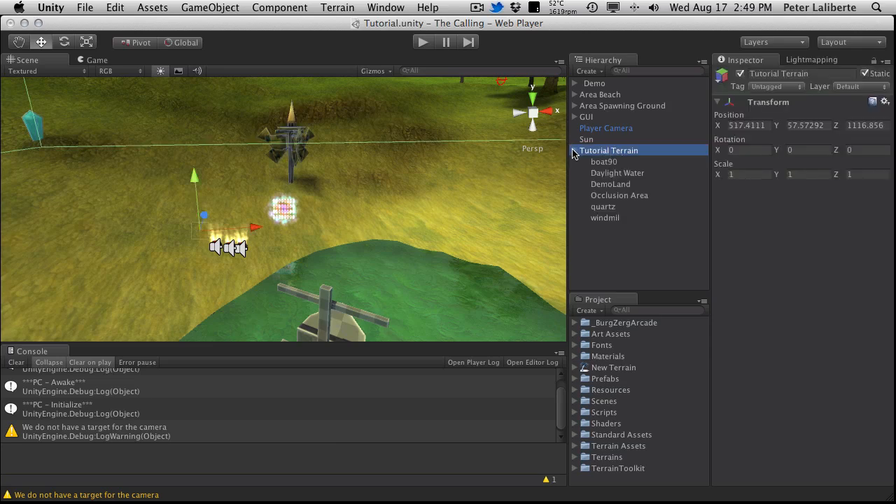
left_click(574, 151)
left_click(632, 221)
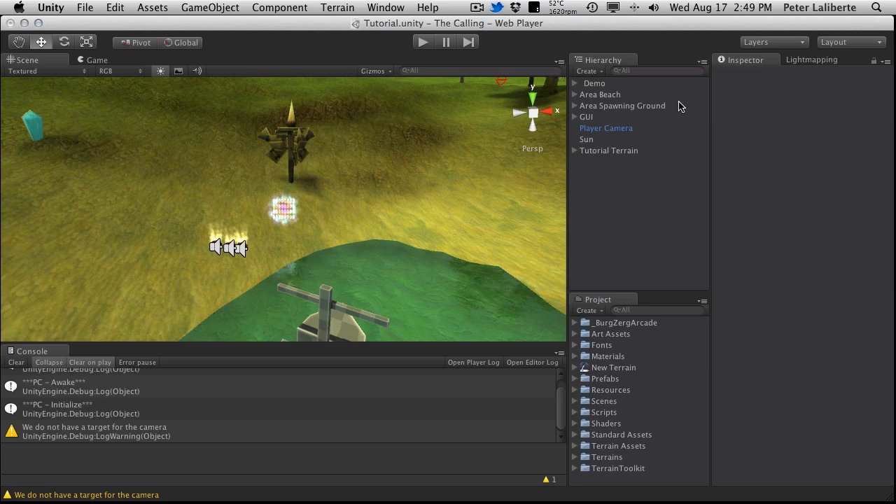
left_click(606, 106)
key("f")
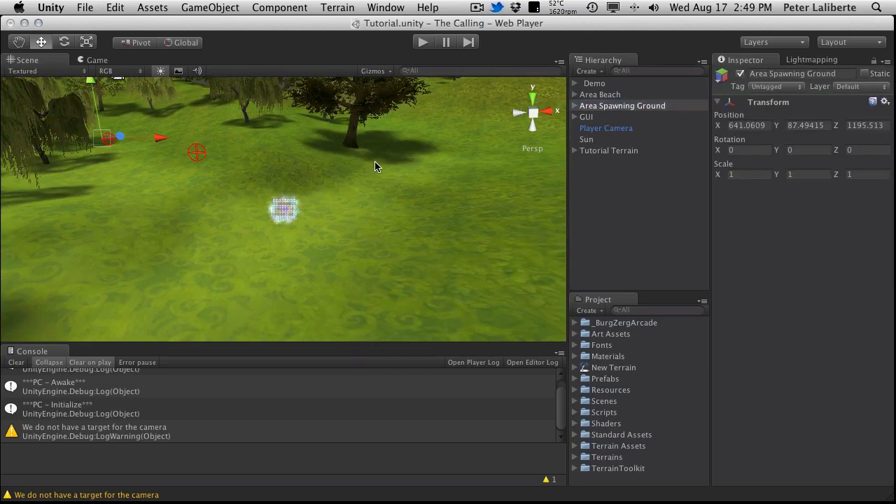
left_click(665, 192)
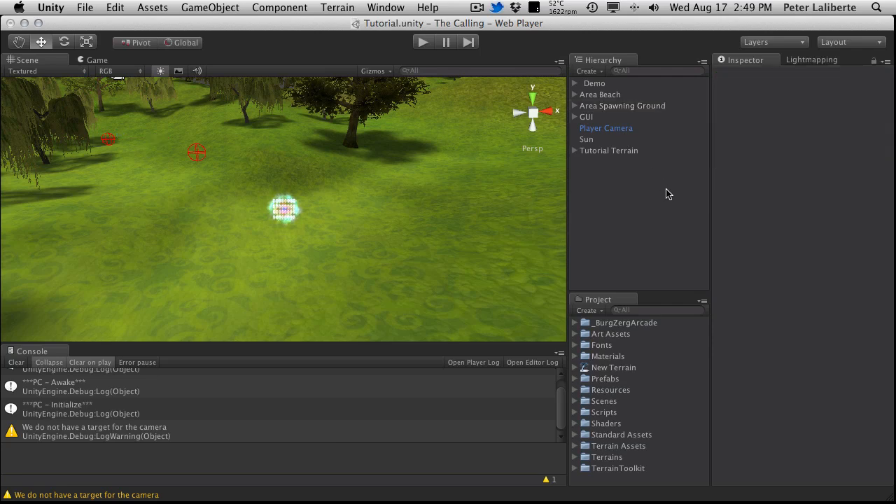
Step: Create another empty, unparented game object and reset its transform
left_click(210, 7)
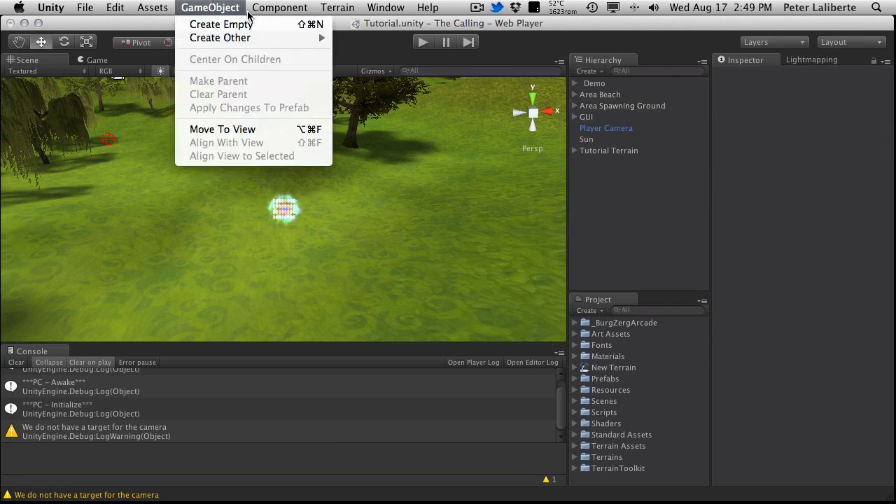
mouse_move(231, 38)
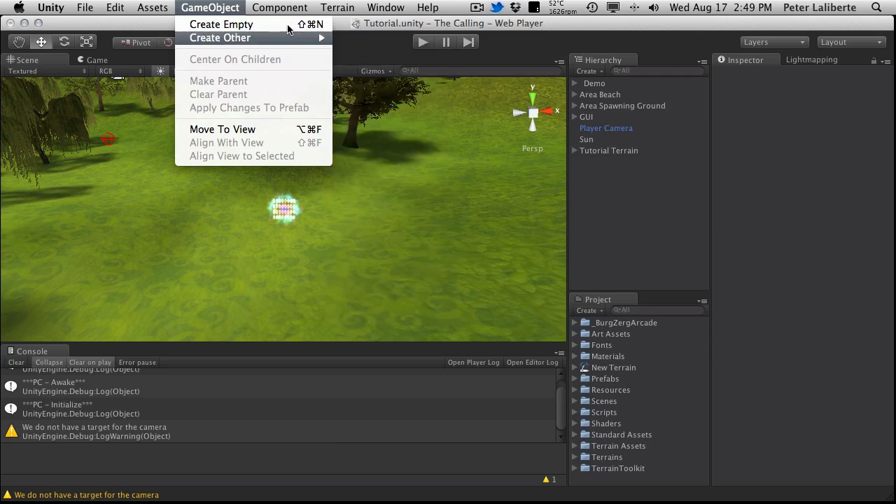
key("super+shift+n")
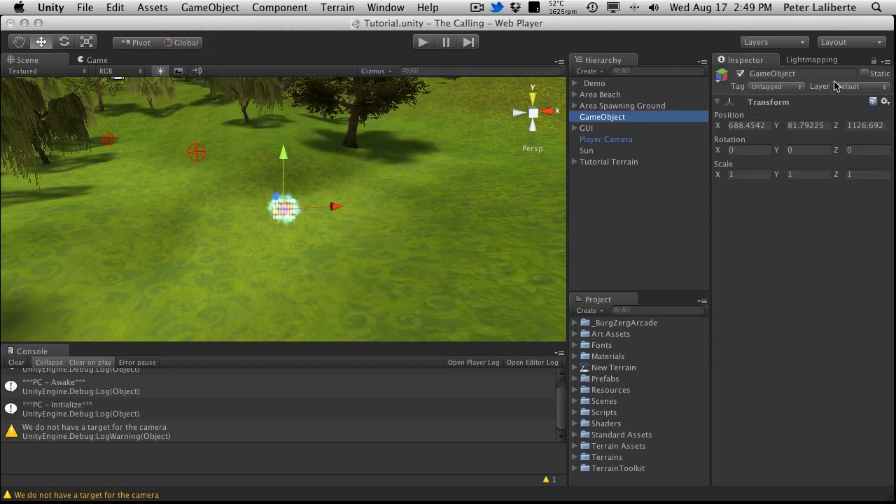
left_click(885, 102)
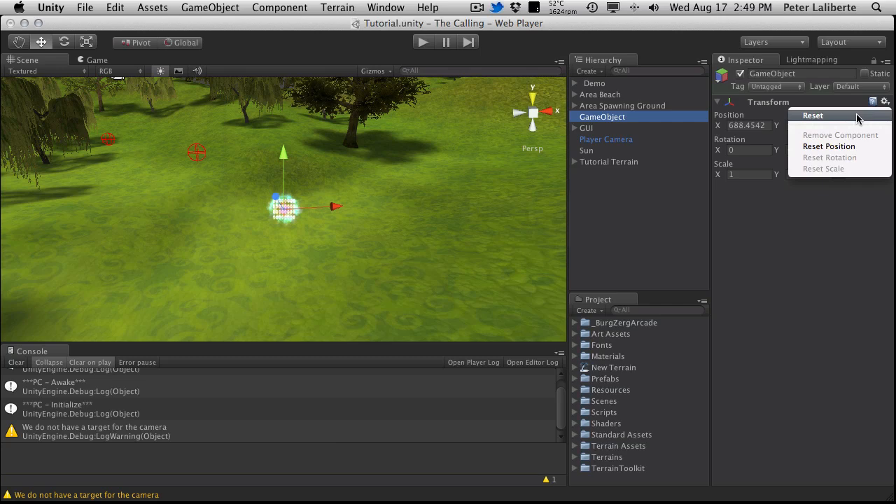
left_click(855, 116)
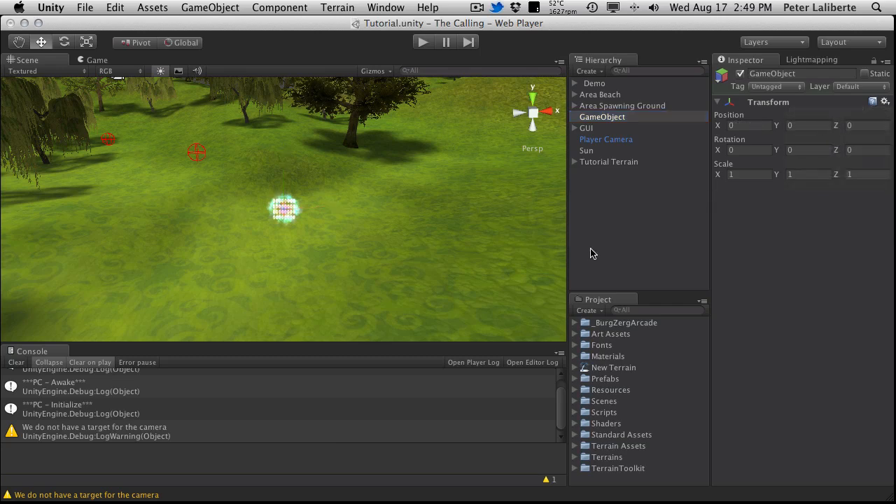
Step: Rename the new empty game object Mob Generator
left_click(615, 121)
left_click(615, 120)
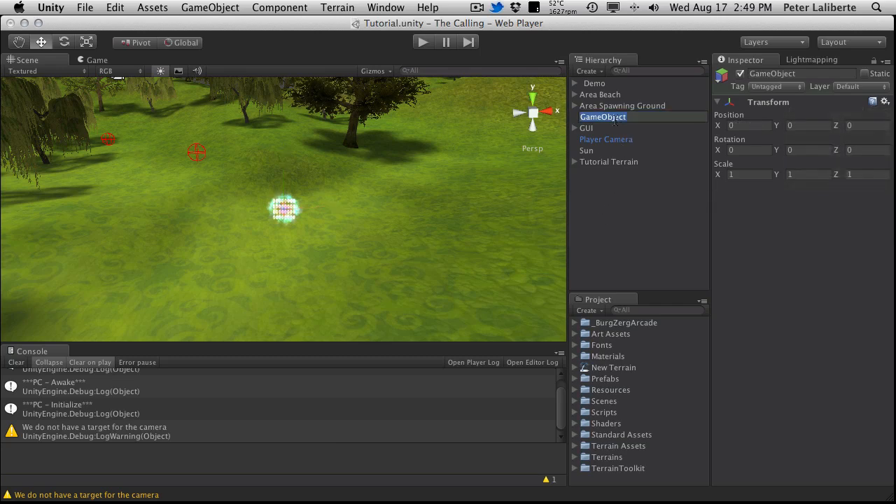
type("Mob Ge")
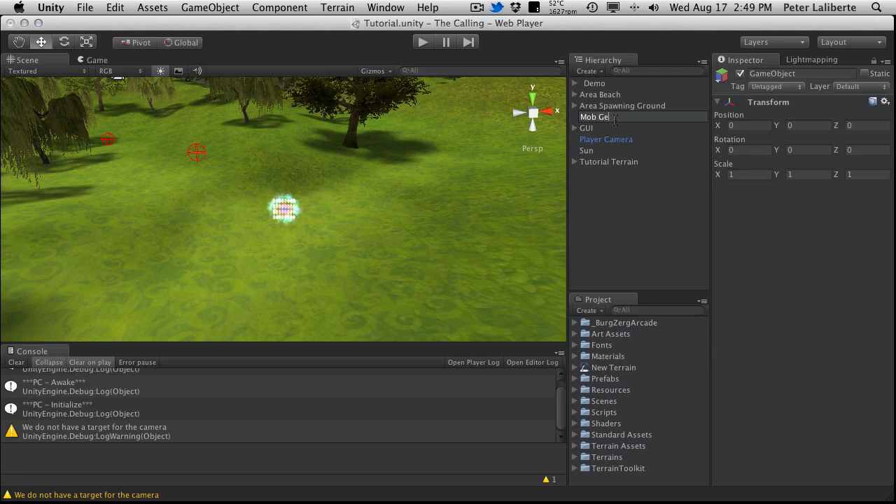
type("nerator")
key("Return")
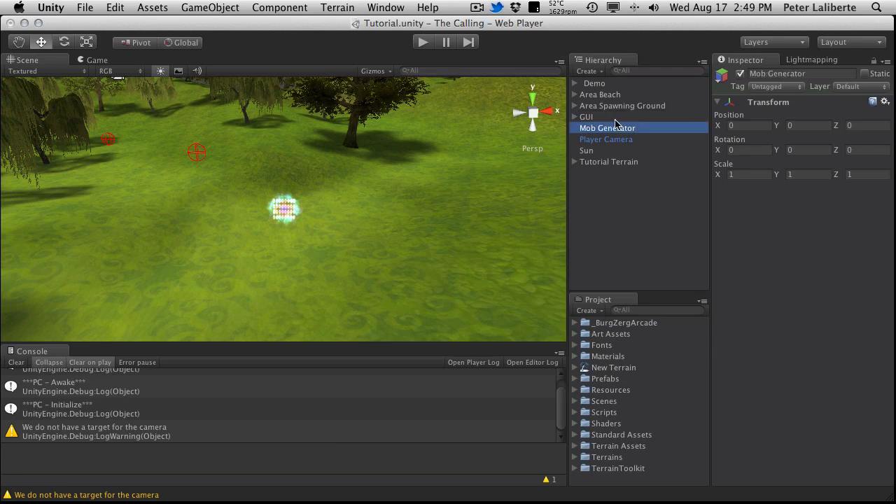
Step: Add the Mob Generator manager script from the Hack And Slash Tutorial components to the Mob Generator object
left_click(676, 308)
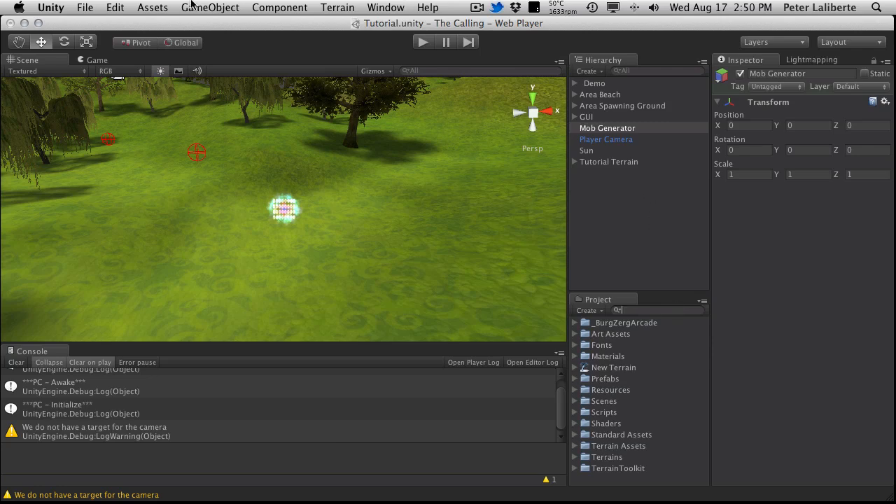
left_click(258, 7)
mouse_move(376, 131)
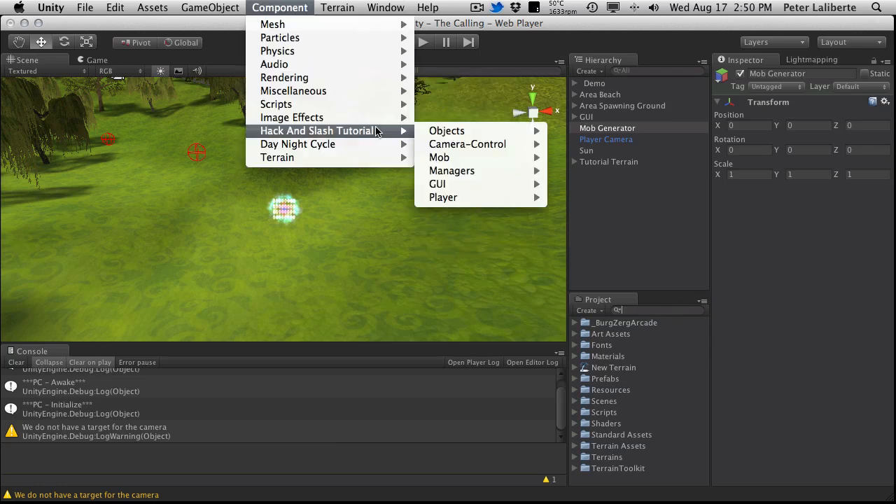
mouse_move(477, 159)
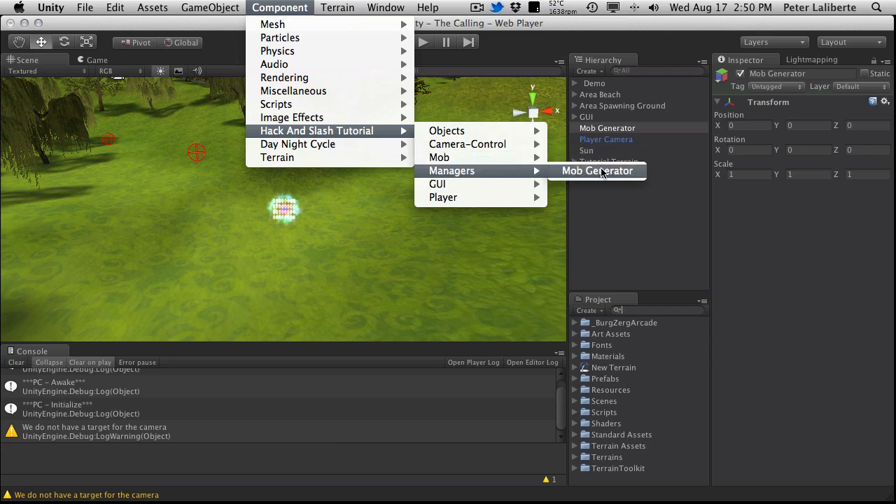
left_click(603, 174)
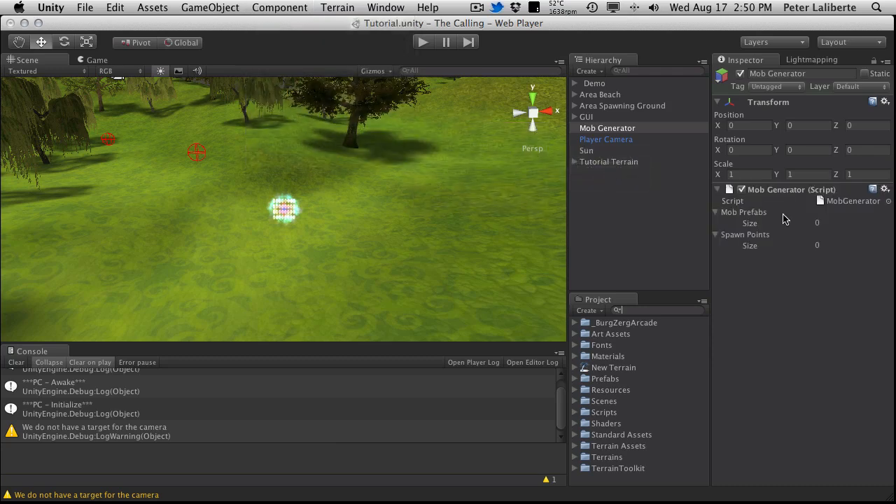
Step: Reveal the individual spawn points under Area Spawning Ground and set the Mob Generator's Spawn Points size to 3
left_click(575, 106)
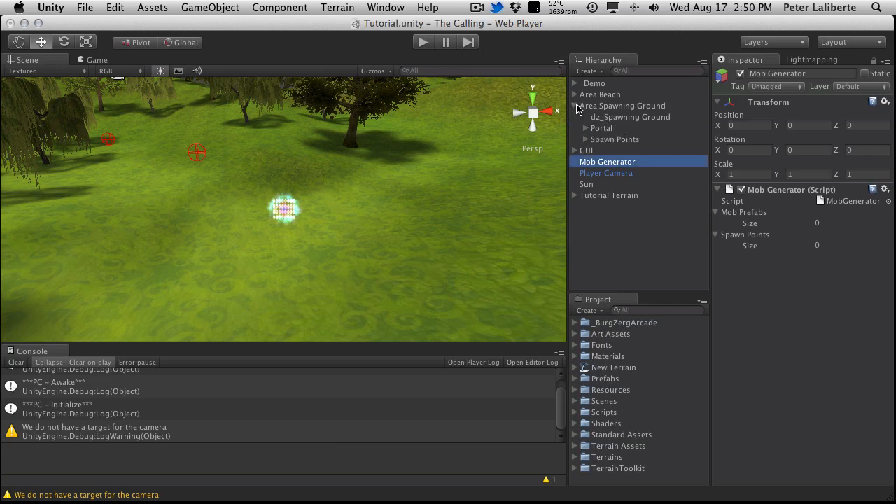
left_click(586, 140)
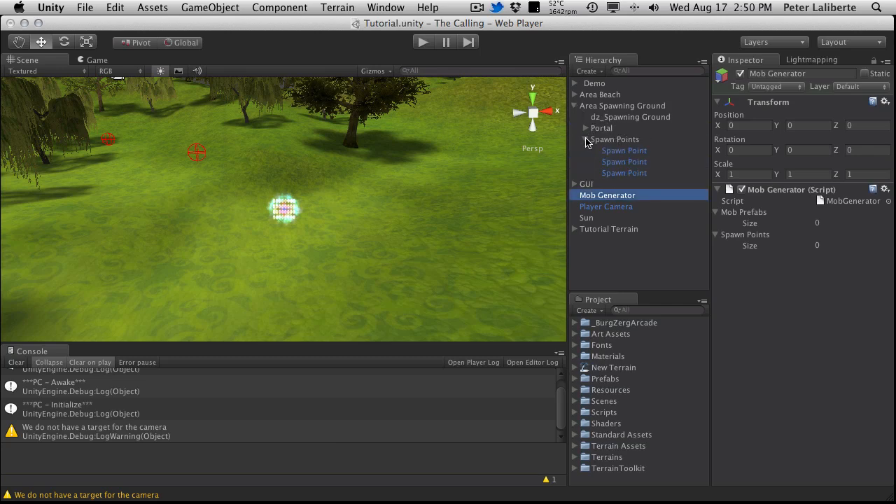
left_click(827, 246)
type("3")
key("Return")
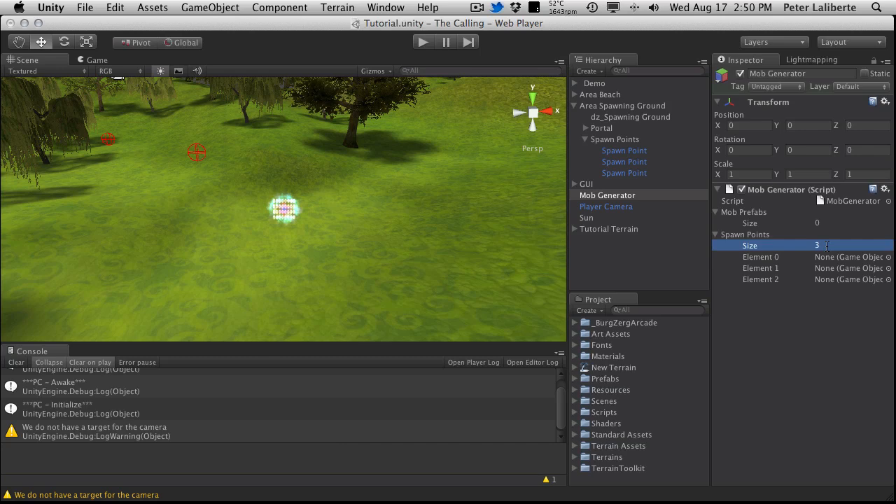
Step: Assign the three Spawn Point objects under Area Spawning Ground to Elements 0, 1 and 2 of the Mob Generator's Spawn Points list
left_click_drag(640, 151, 857, 259)
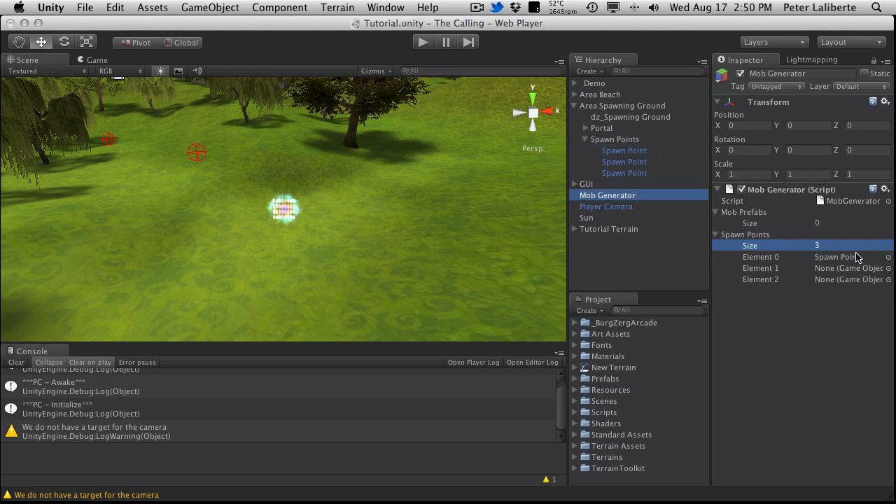
left_click(635, 163)
left_click_drag(635, 163, 850, 269)
left_click_drag(619, 175, 844, 278)
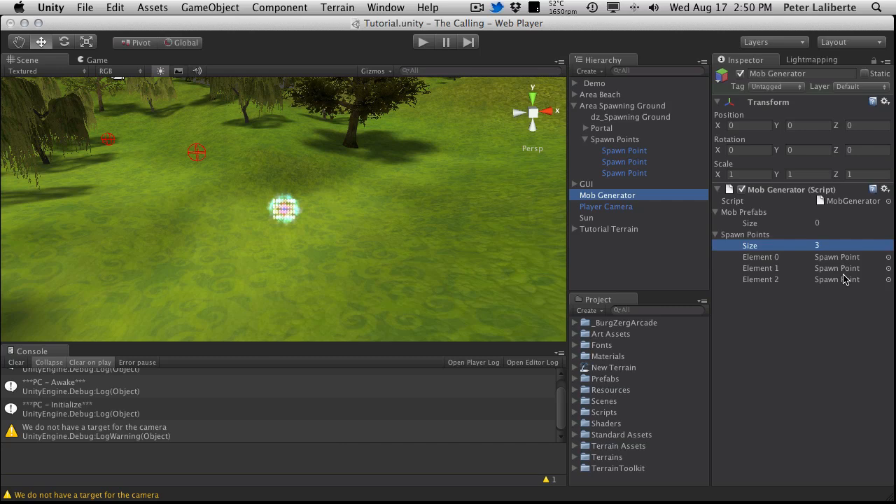
left_click(717, 235)
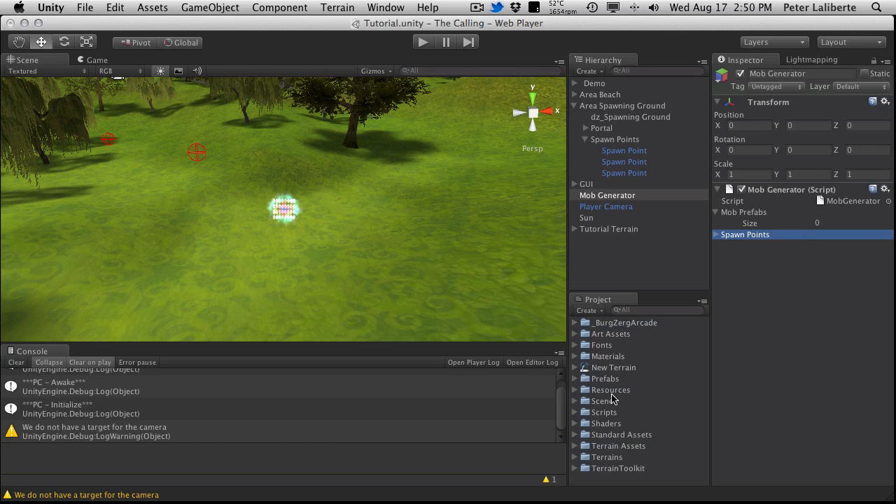
Step: Find the DungeonGuardian model in the DungeonGuardianPack under Art Assets > Frogames and preview it
left_click(576, 334)
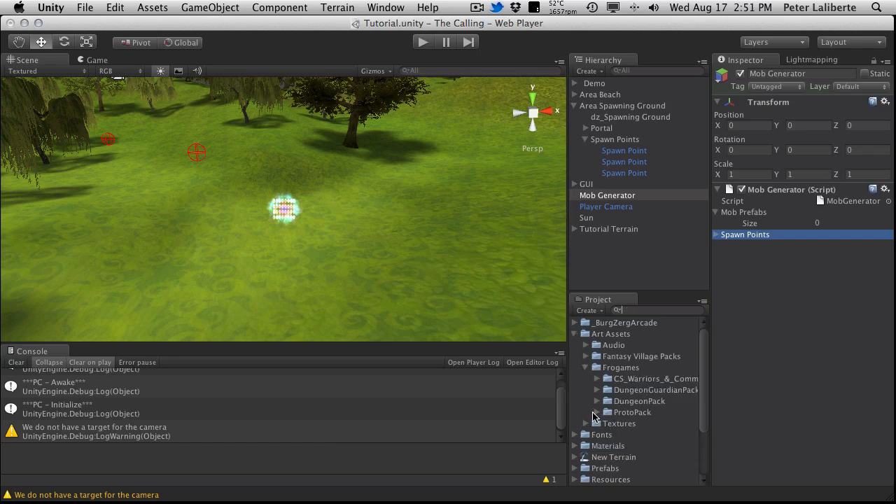
left_click(597, 412)
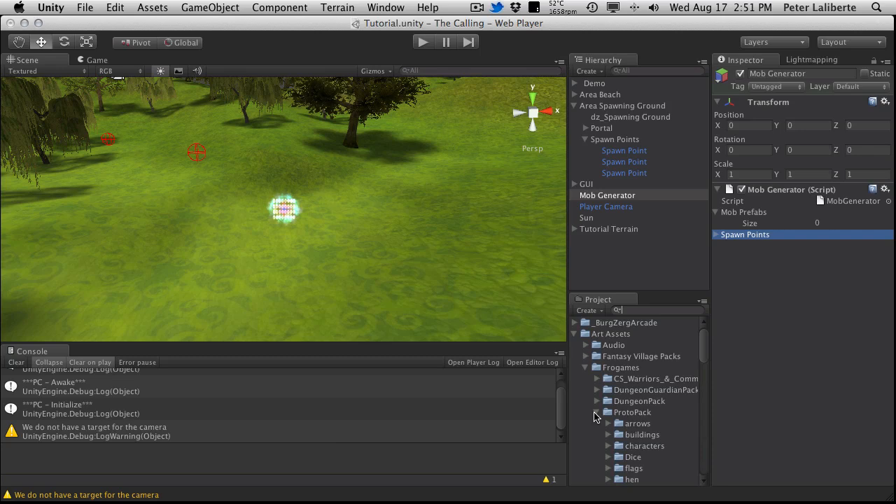
scroll(596, 414, "down", 5)
scroll(596, 414, "up", 5)
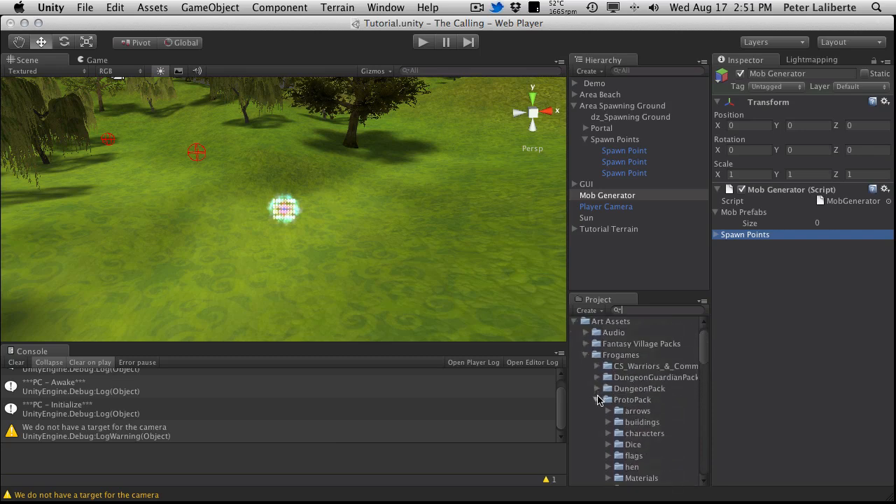
left_click(598, 400)
left_click(597, 378)
left_click(645, 390)
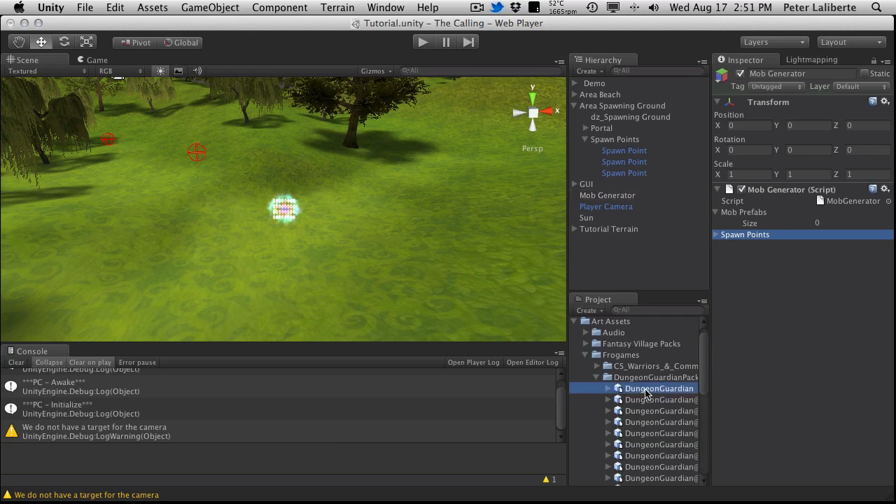
left_click(644, 390)
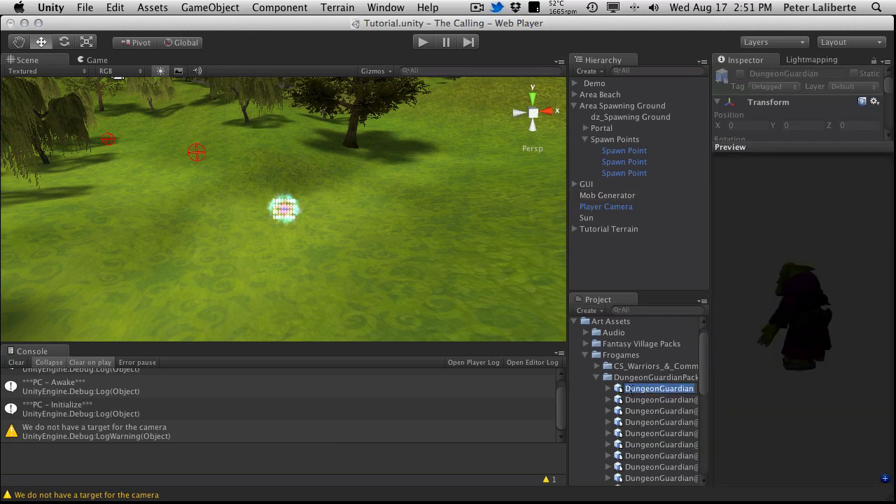
left_click(619, 391)
Step: Set the Mob Generator's Mob Prefabs size to 1 and assign the DungeonGuardian model to Element 0
left_click(615, 197)
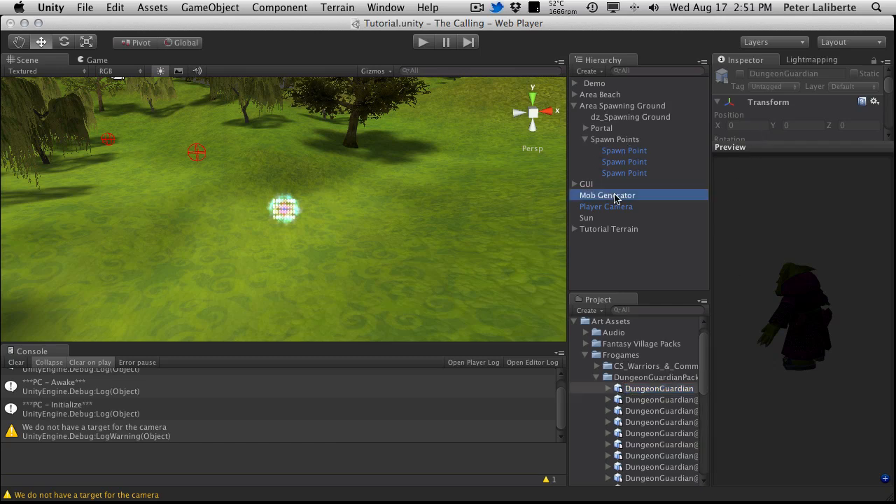
left_click(826, 221)
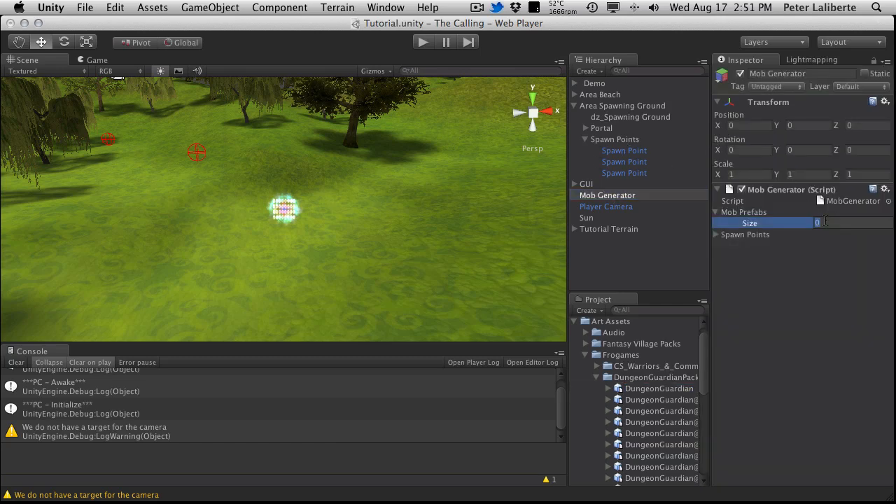
type("1")
key("Return")
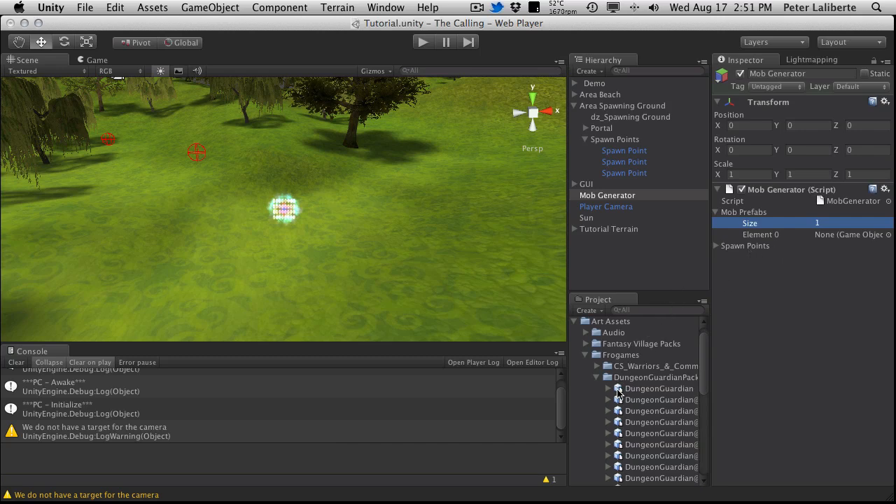
scroll(616, 392, "down", 8)
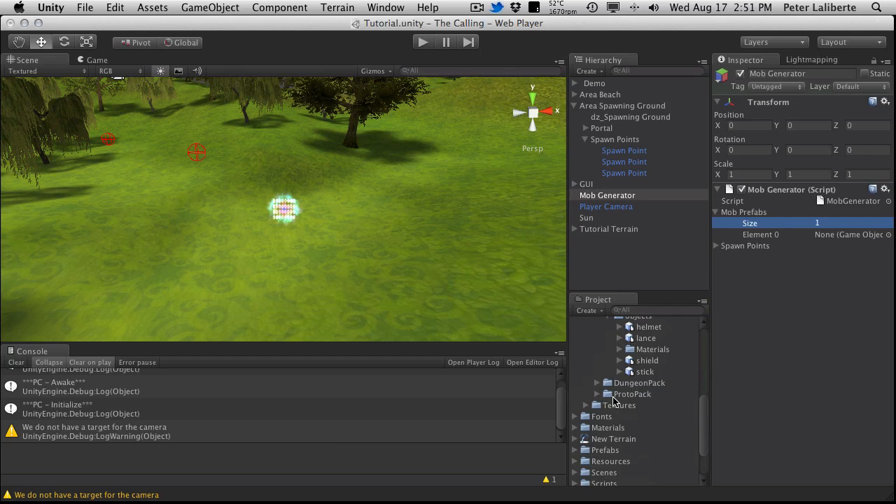
scroll(614, 399, "up", 6)
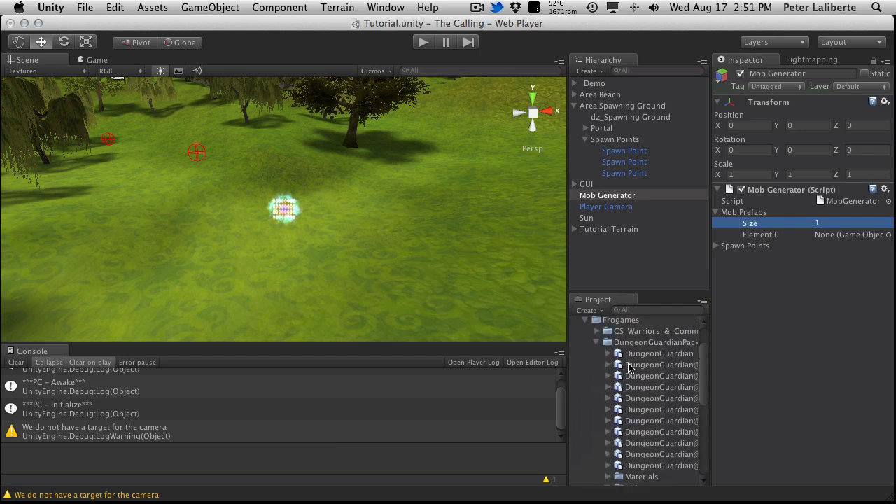
left_click_drag(639, 356, 847, 238)
Step: Examine the DungeonGuardian model's components, shrinking the preview, collapsing FBXImporter and expanding Animation
left_click(658, 353)
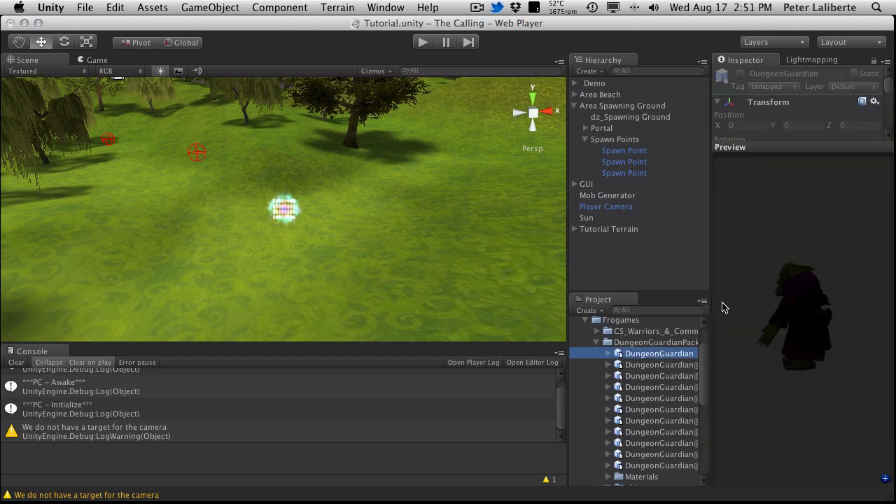
left_click_drag(776, 145, 829, 355)
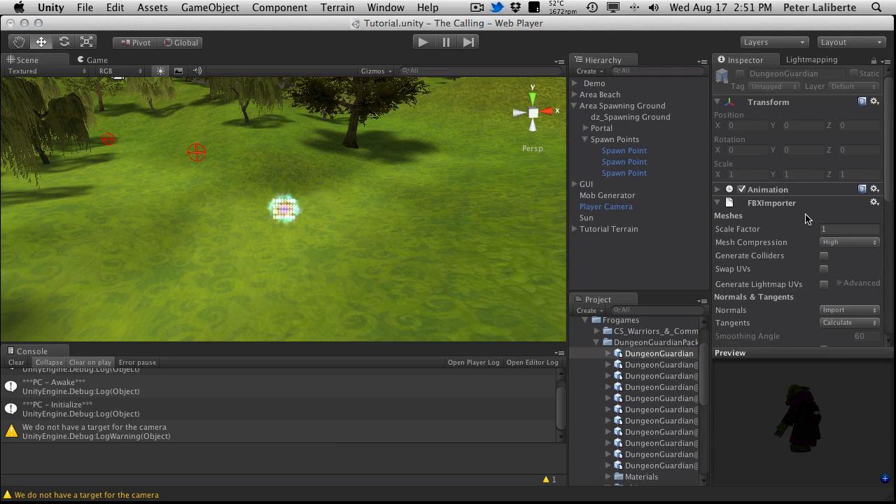
left_click(717, 203)
left_click(717, 190)
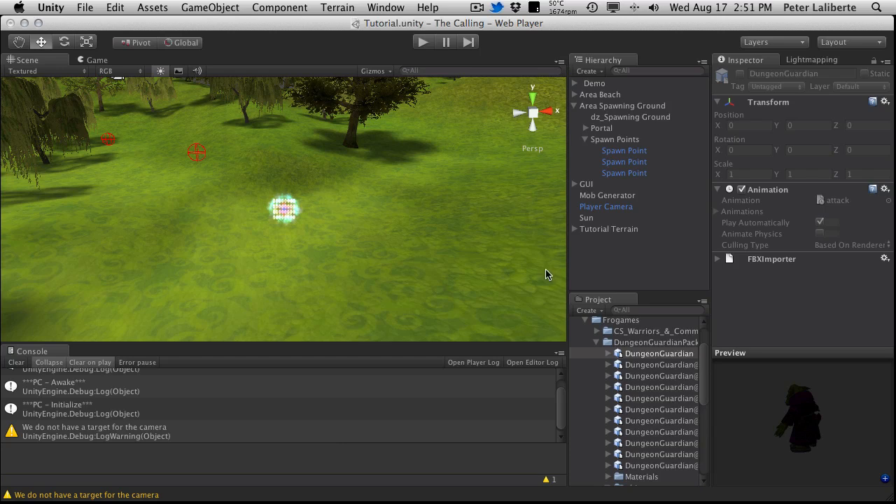
Step: Play-test the scene by running the character around the spawning ground to check the spawned mobs, and stop the game
left_click(420, 43)
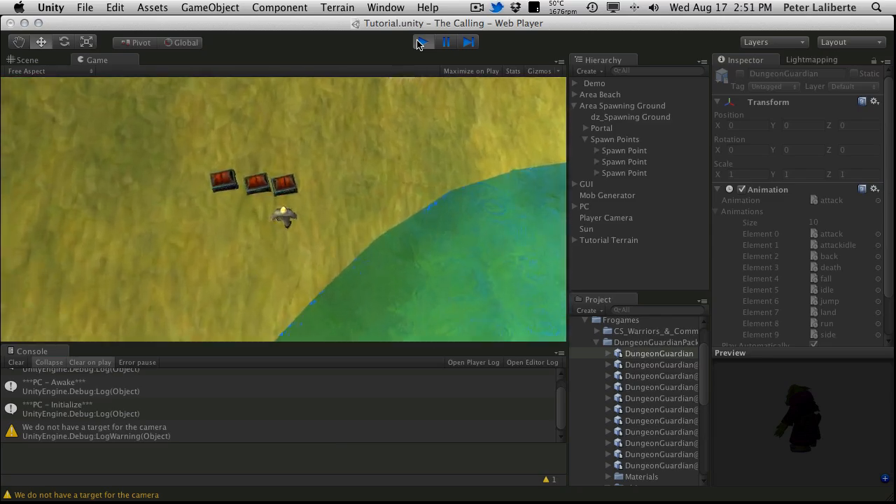
key("w")
key("a")
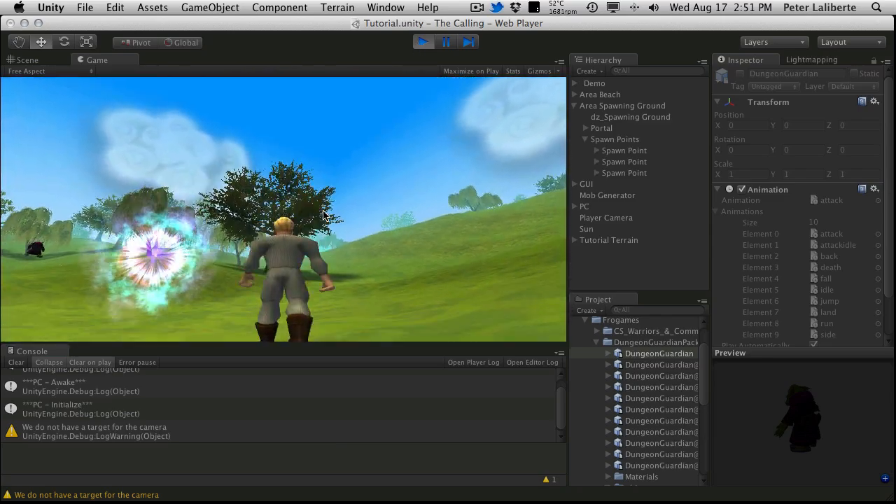
key("w")
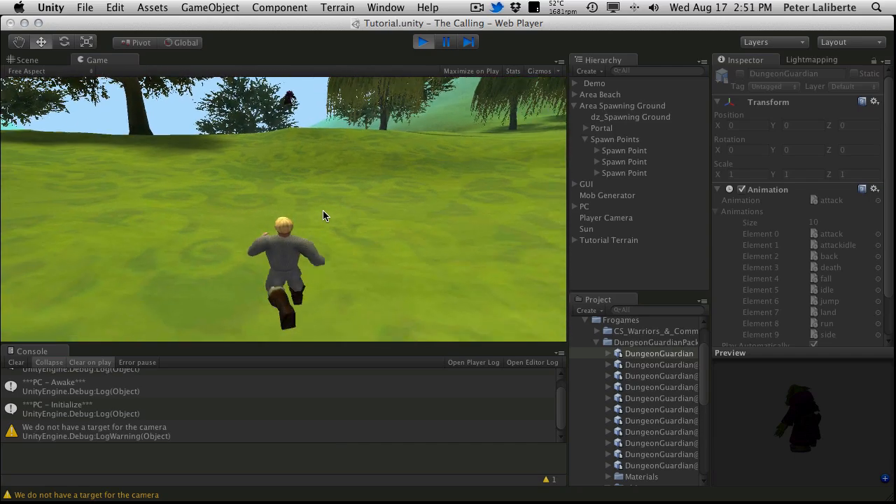
key("w")
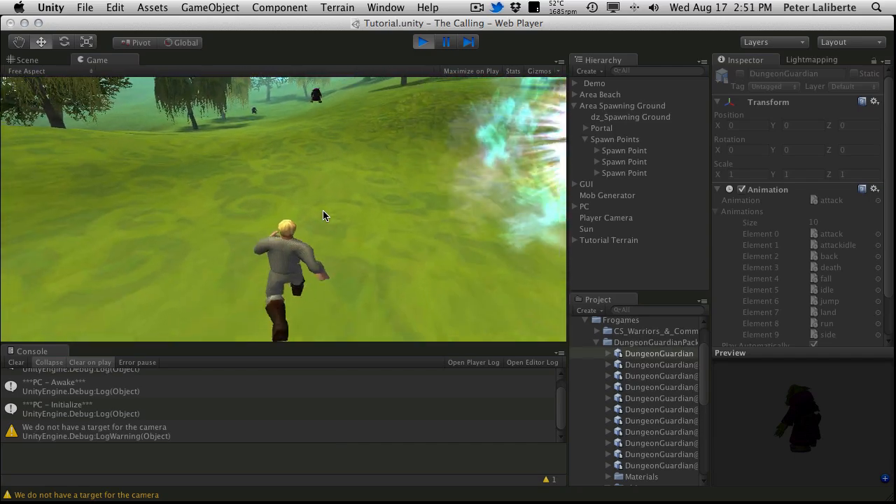
key("w")
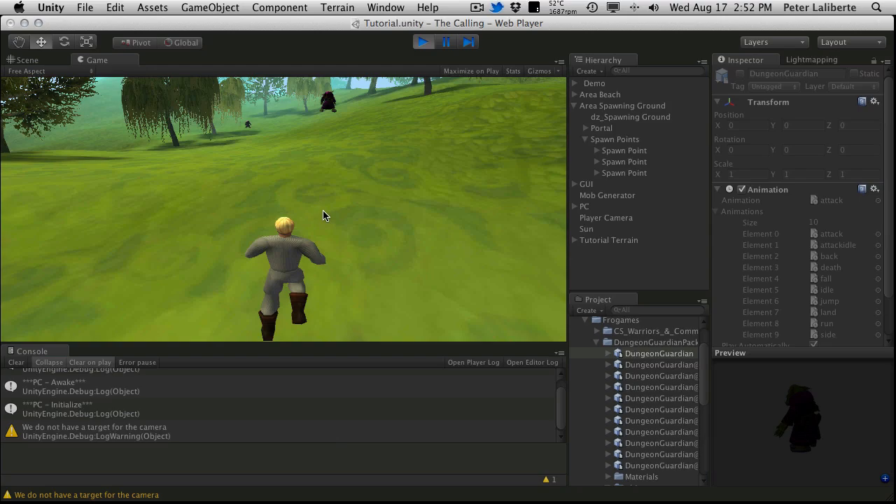
key("a")
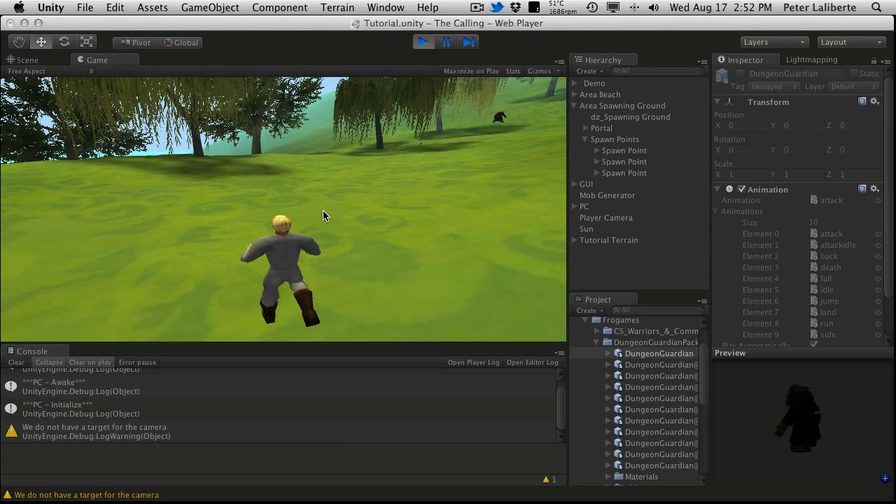
key("d")
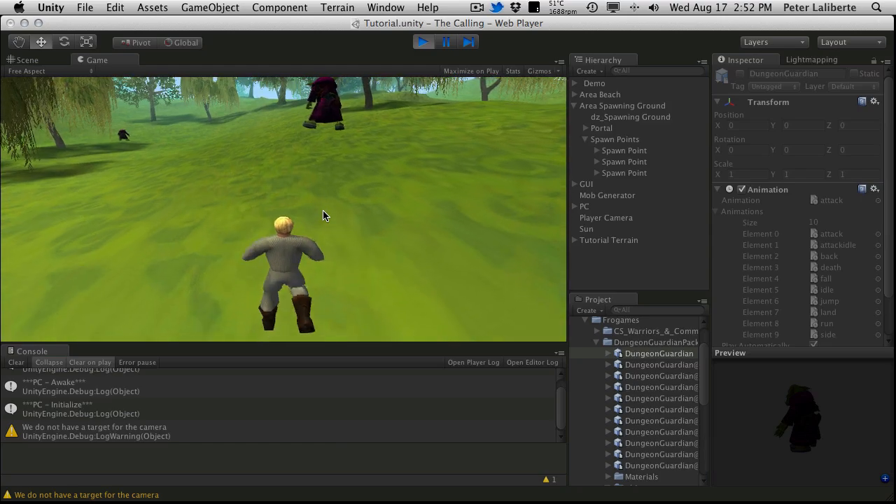
key("d")
key("a")
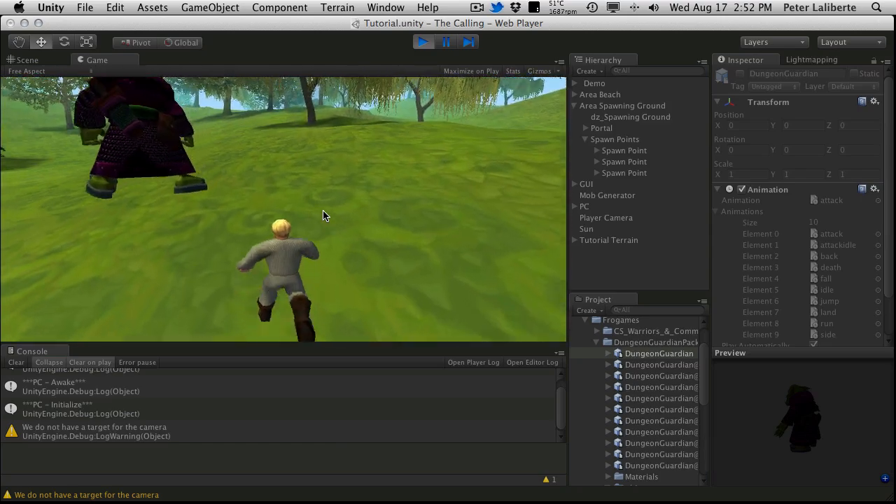
key("a")
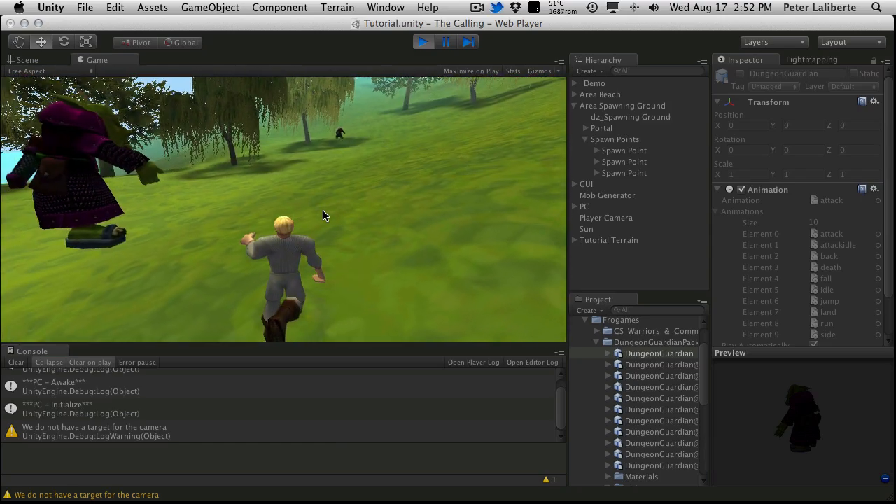
key("a")
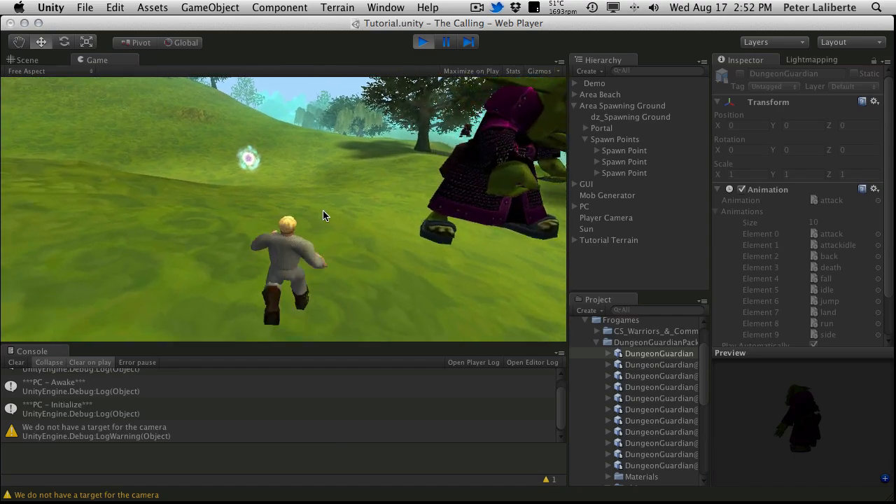
key("d")
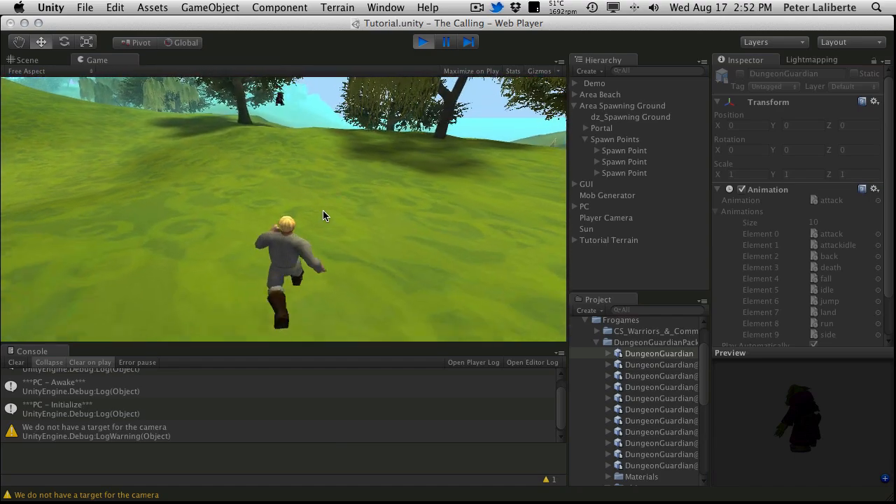
key("a")
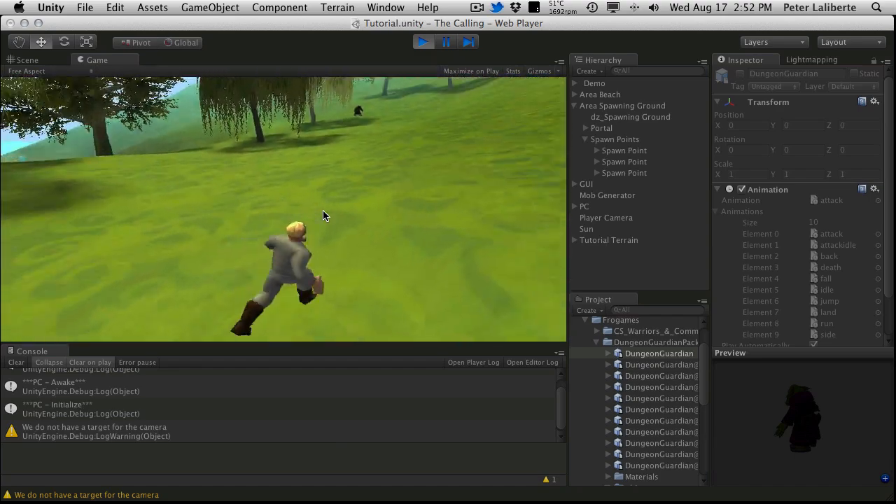
key("a")
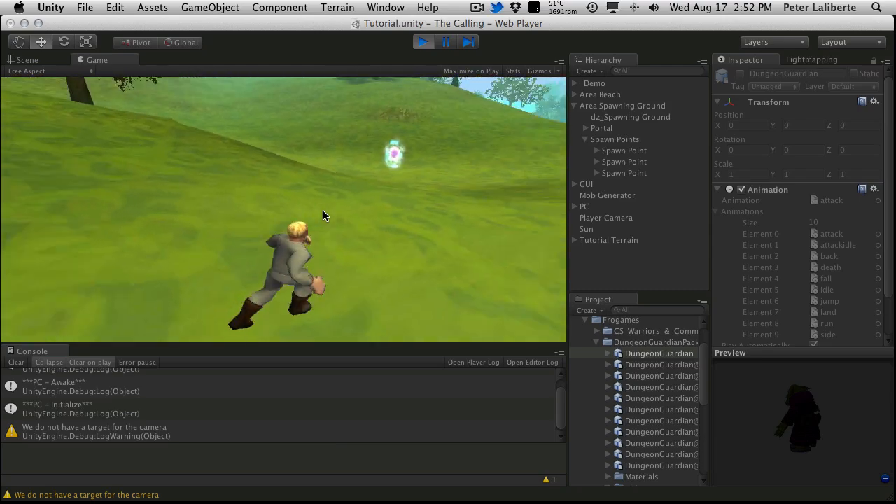
key("d")
key("a")
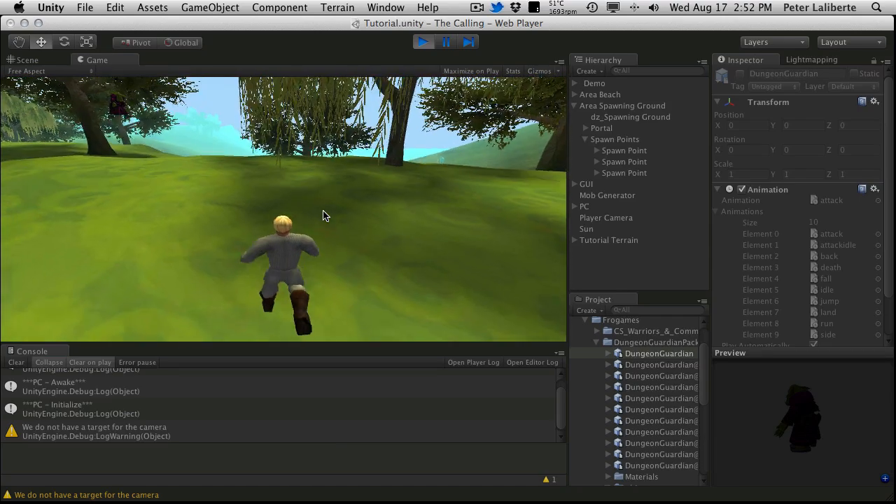
key("a")
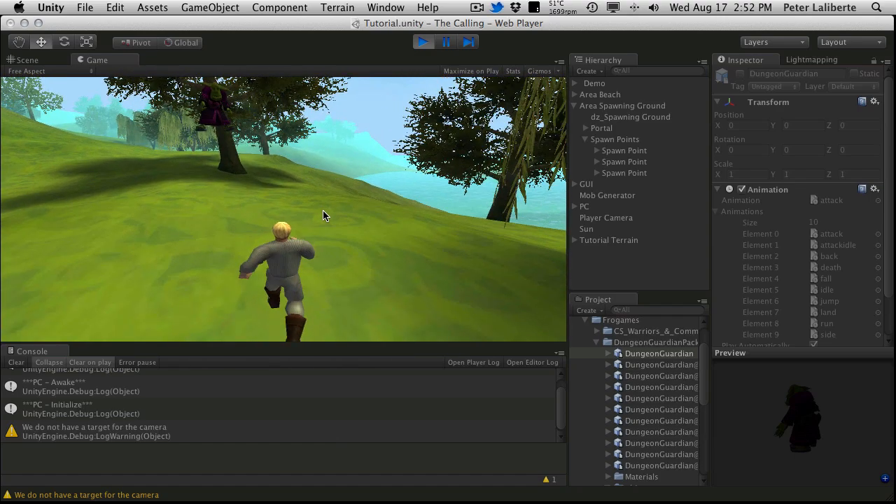
key("a")
key("a")
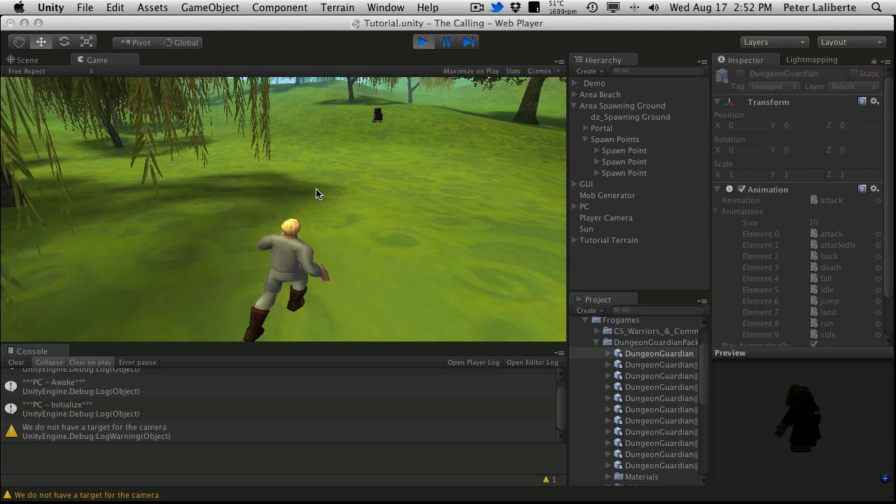
key("super+p")
Step: Add the DungeonGuardian model to the scene as an unparented object and collapse the Frogames folder
left_click(633, 354)
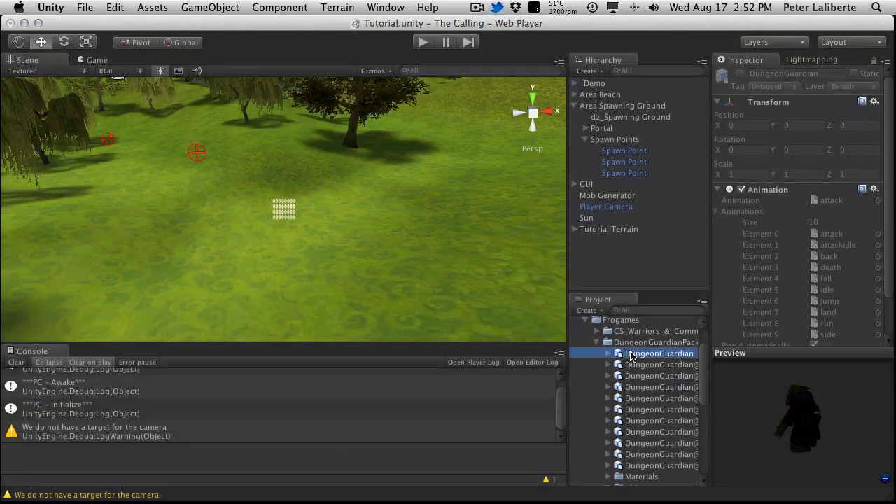
left_click_drag(617, 270, 607, 287)
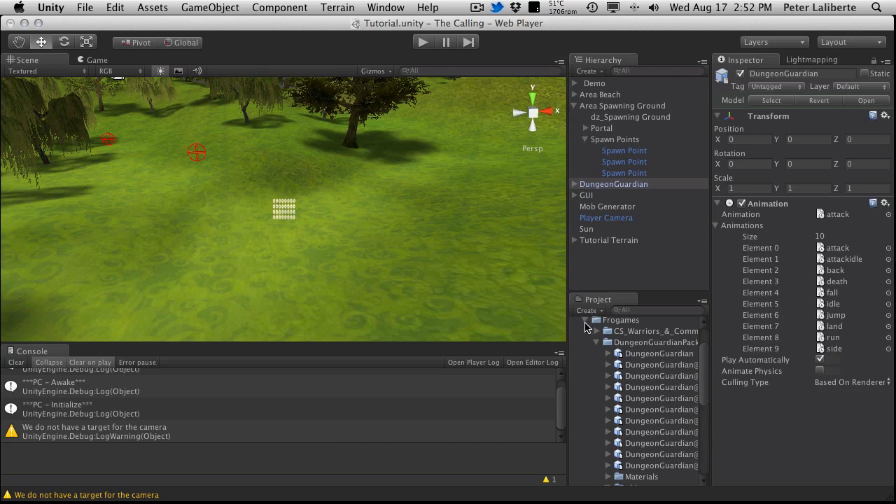
left_click(585, 321)
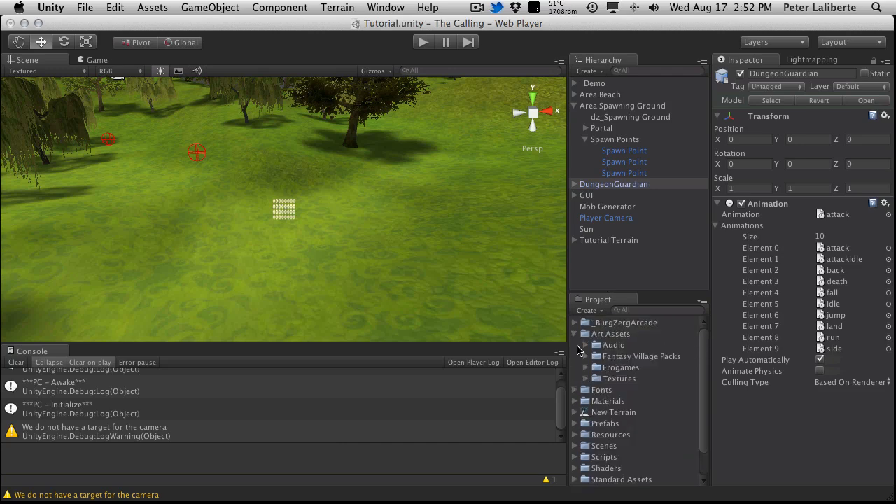
Step: Collapse the Art Assets folder and expand Resources, keeping its Character and Character TODO subfolders collapsed
left_click(572, 334)
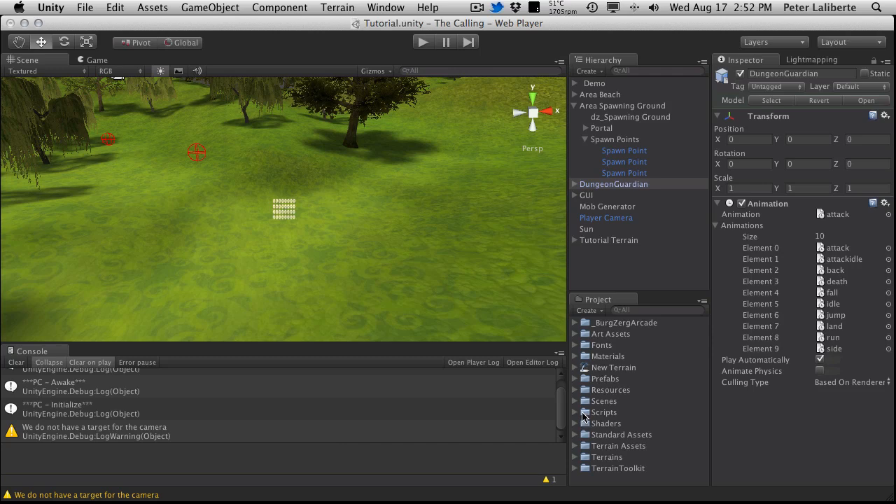
left_click(575, 390)
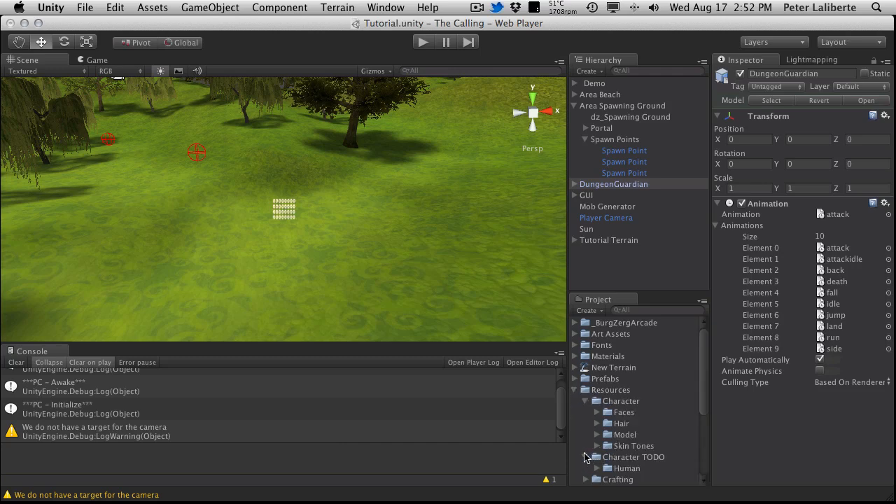
left_click(587, 457)
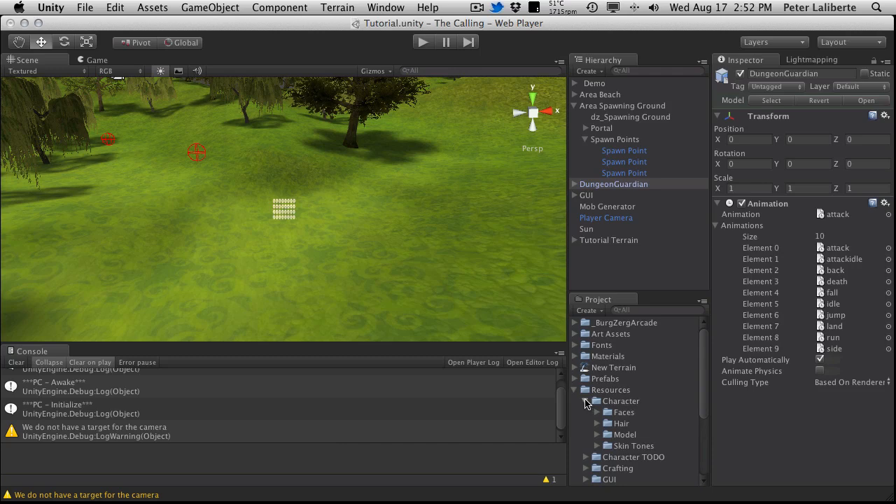
left_click(586, 402)
scroll(624, 454, "down", 5)
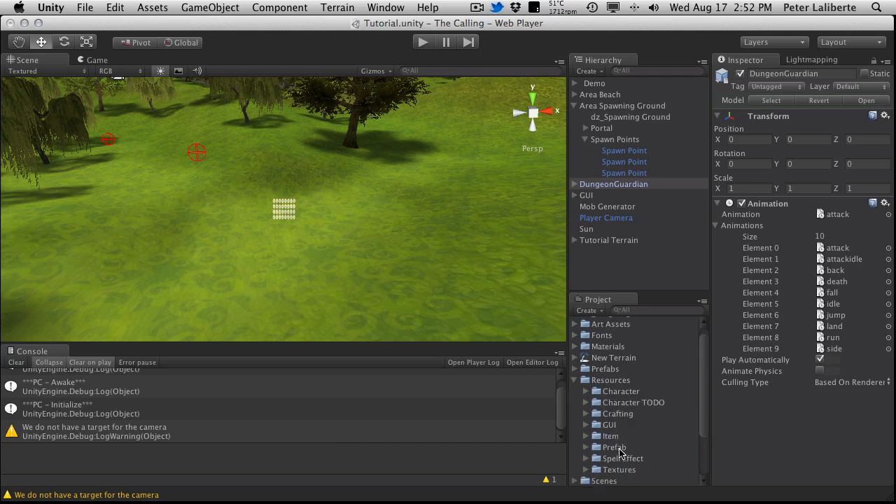
scroll(623, 452, "up", 5)
Step: Create a new folder named Mobs inside the Resources folder
left_click(621, 392)
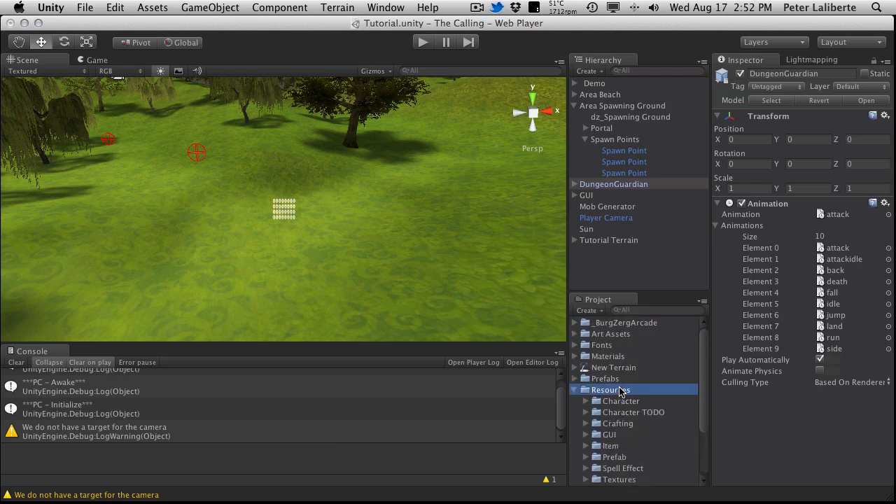
right_click(620, 392)
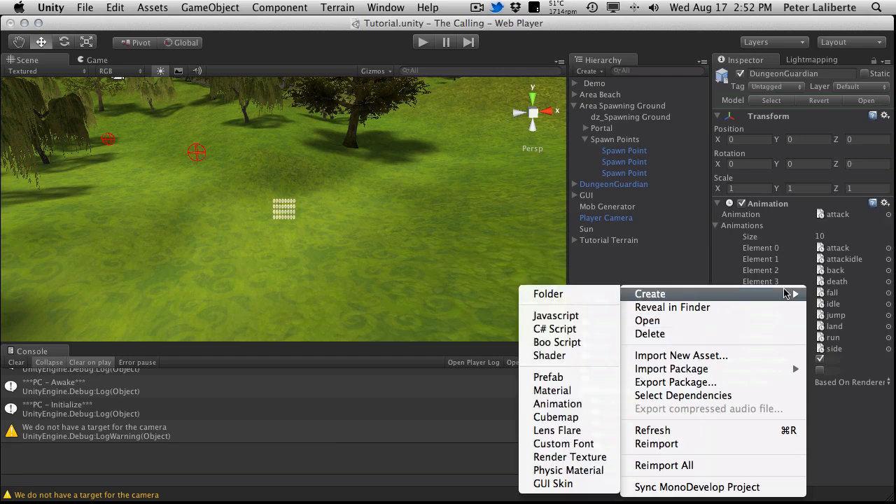
mouse_move(700, 295)
left_click(550, 294)
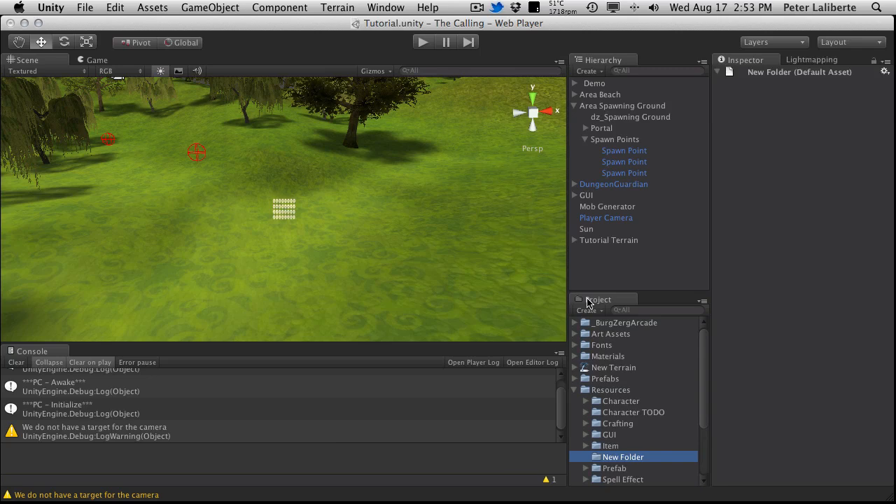
type("M")
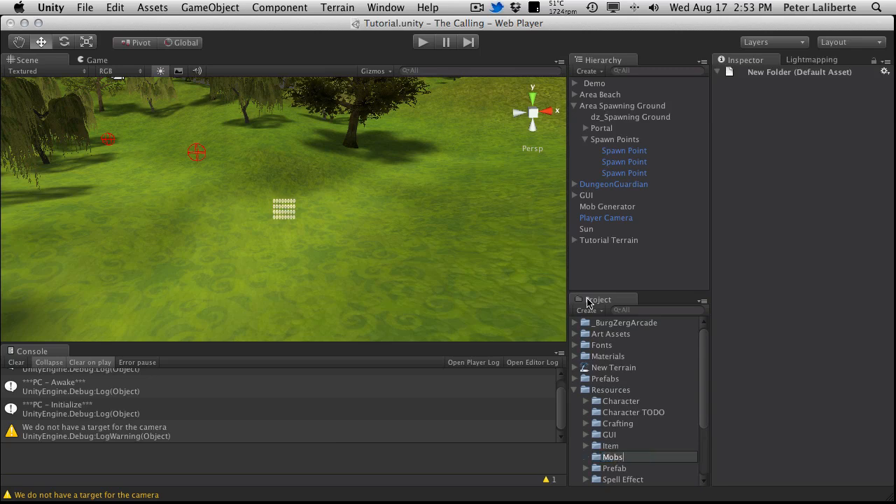
type("obs")
key("Return")
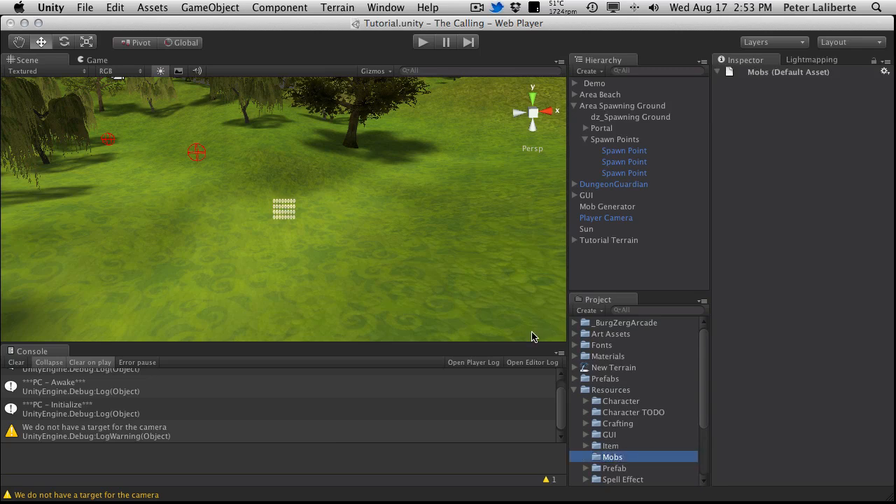
Step: Make a prefab in the Mobs folder from the scene's DungeonGuardian and check its Culling Type options without changing them
left_click(605, 460)
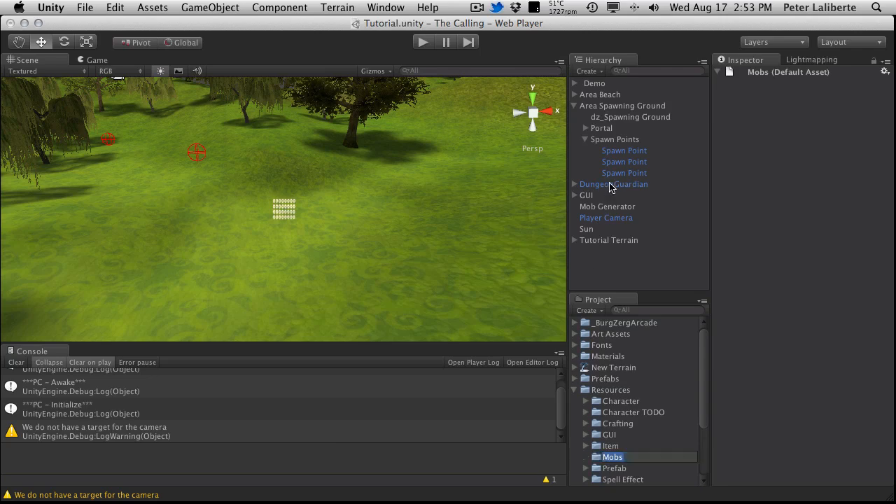
left_click_drag(611, 187, 612, 463)
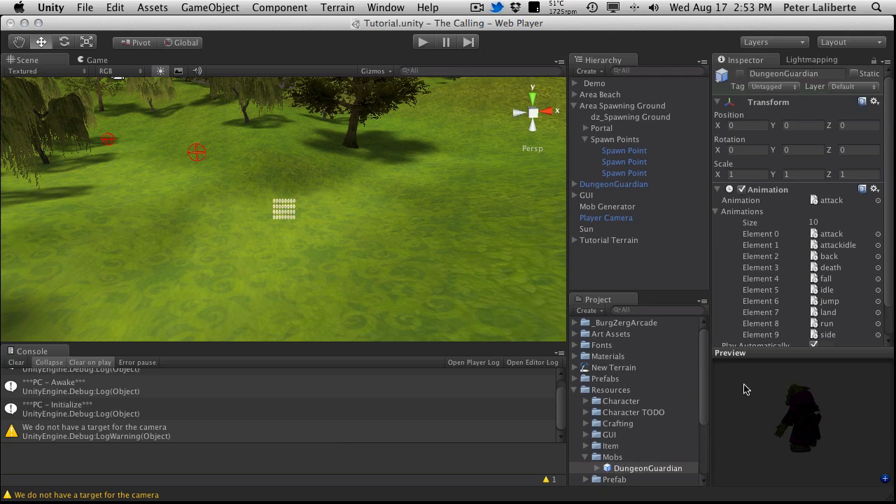
scroll(847, 240, "down", 2)
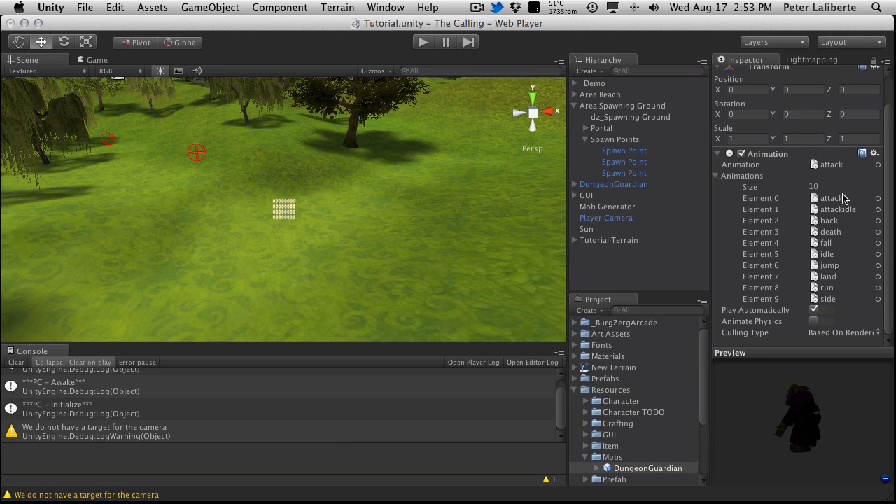
left_click(879, 334)
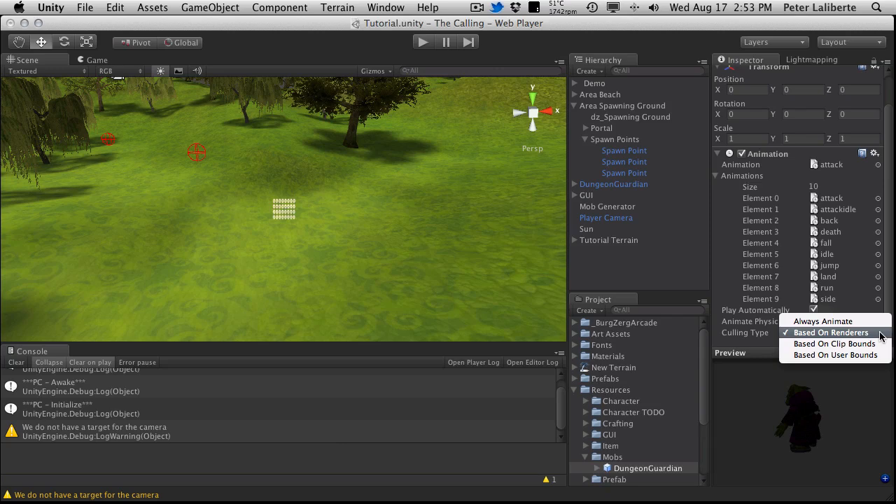
left_click(770, 402)
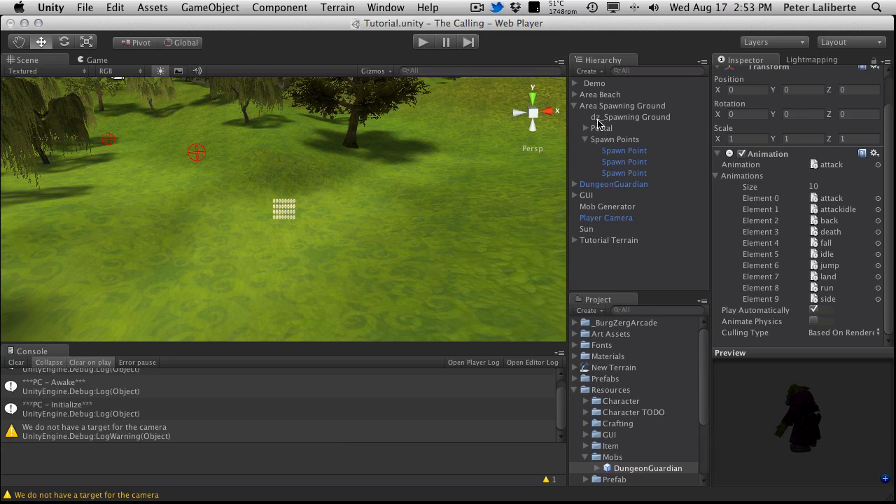
Step: Assign the DungeonGuardian prefab from the Mobs folder to Element 0 of the Mob Generator's Mob Prefabs
left_click(620, 207)
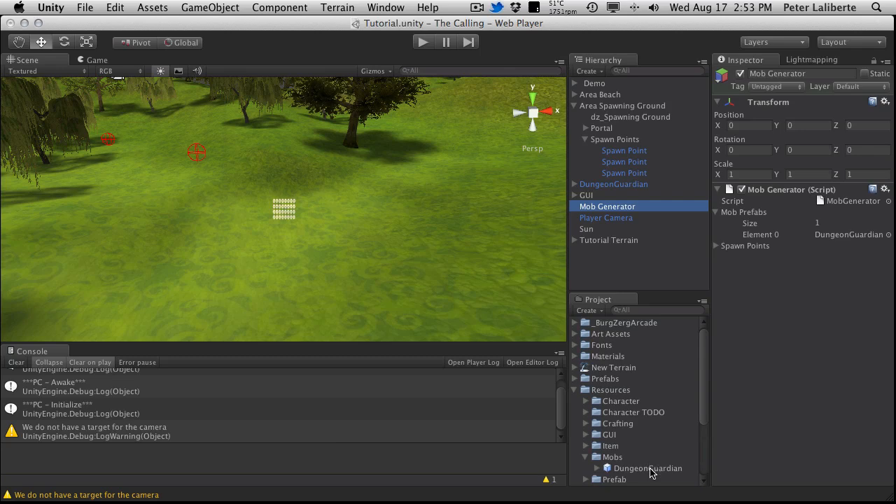
left_click_drag(649, 468, 829, 236)
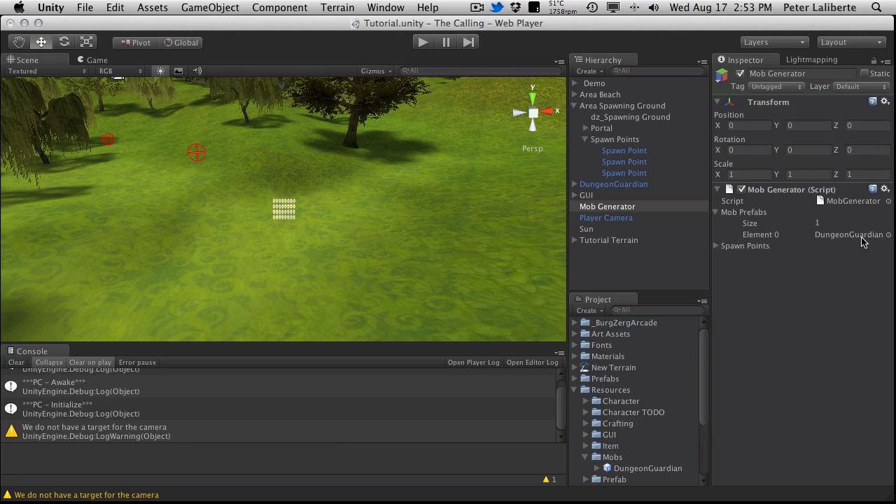
Step: Add the Hack And Slash Tutorial component All Mob Scripts to the DungeonGuardian prefab
left_click(647, 468)
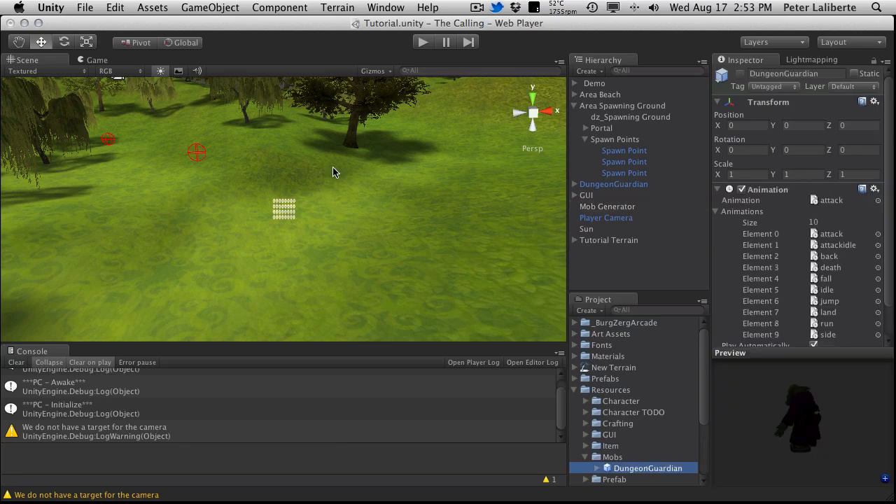
left_click(273, 7)
mouse_move(318, 59)
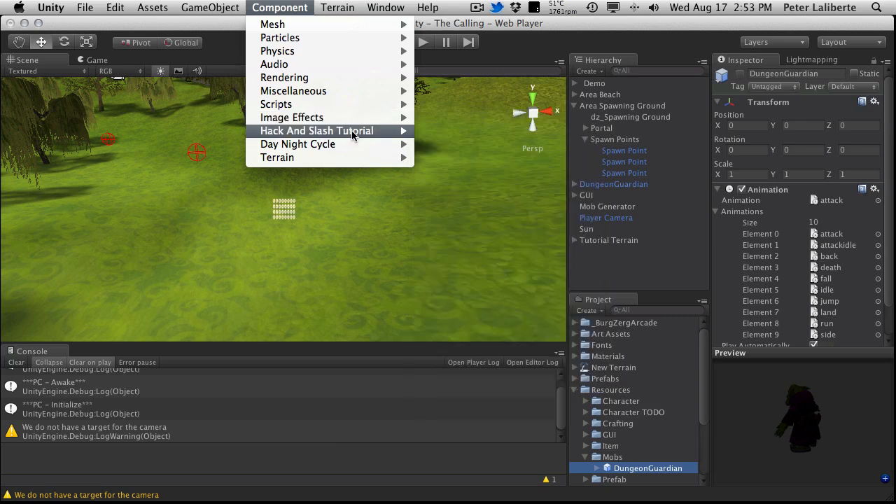
mouse_move(353, 135)
mouse_move(488, 157)
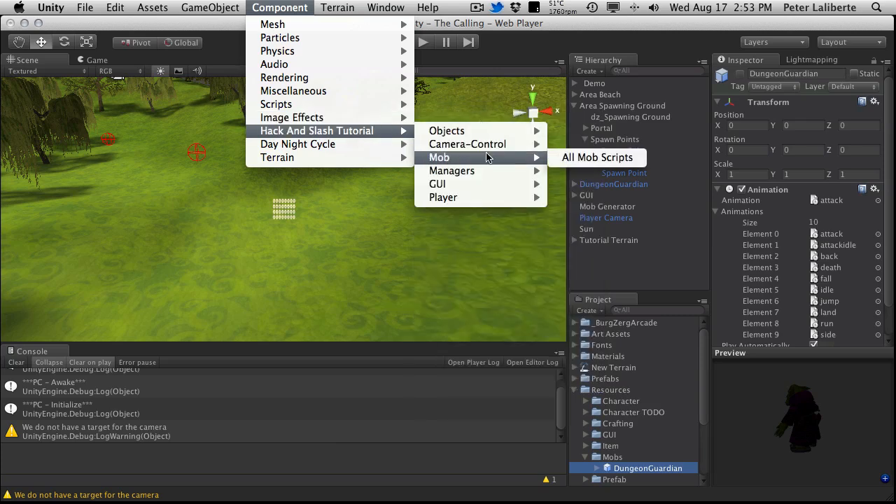
left_click(597, 157)
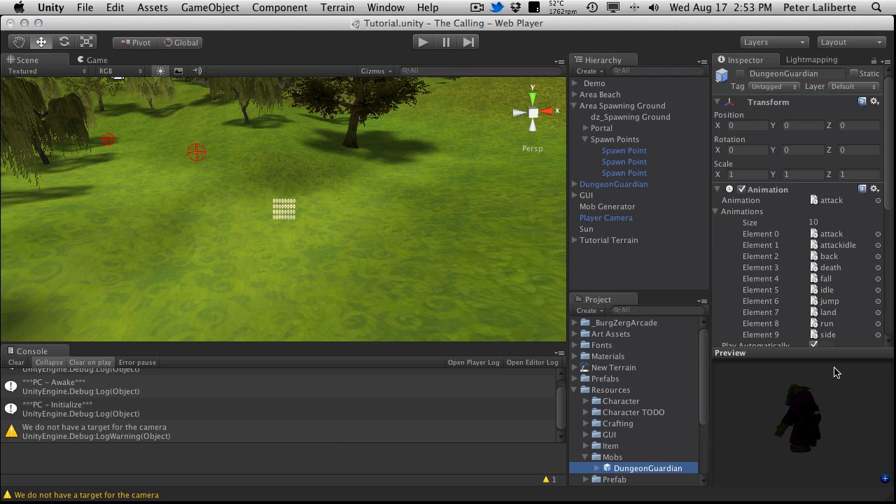
Step: Shrink the preview, collapse the prefab's Transform and Animation components, and tag DungeonGuardian as Enemy
left_click_drag(832, 348, 838, 411)
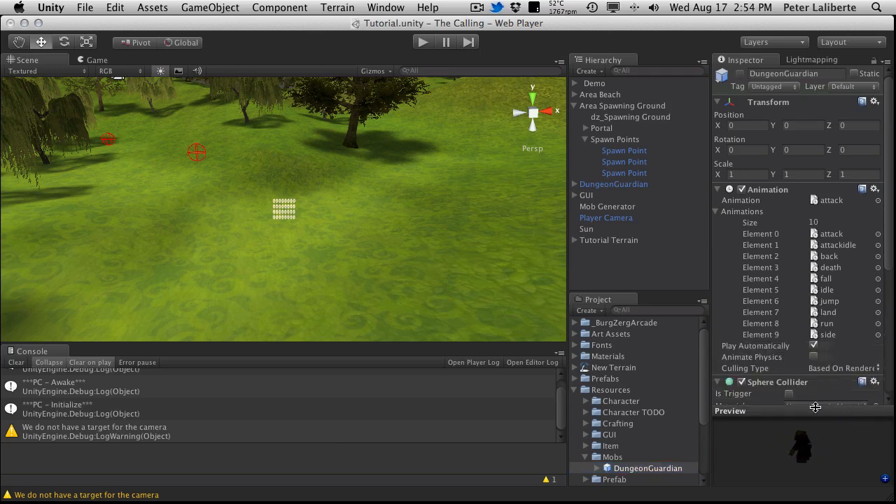
left_click(719, 189)
left_click(718, 102)
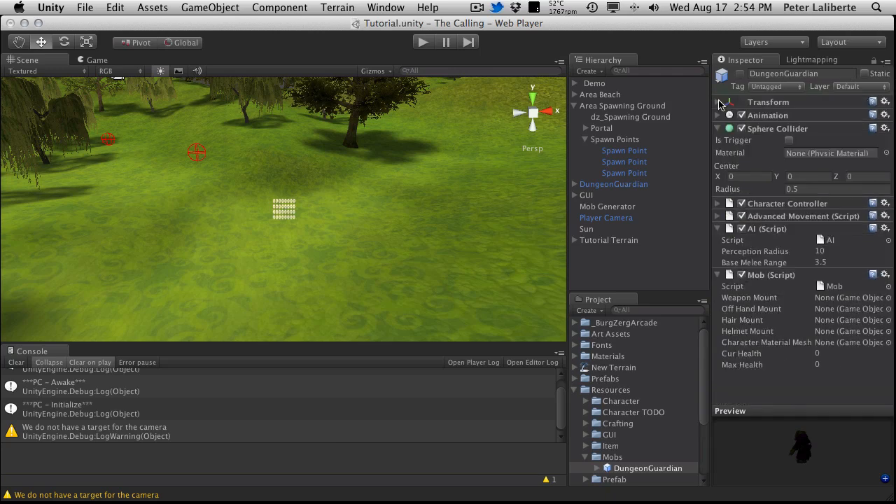
left_click(778, 90)
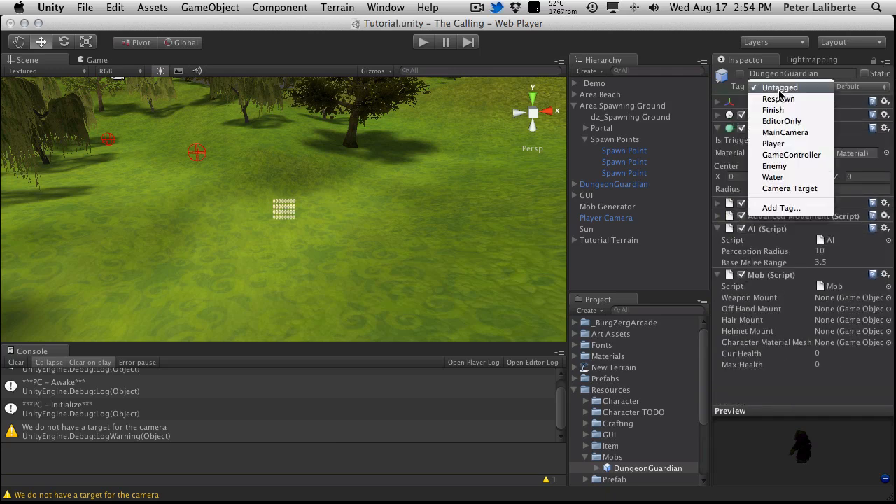
left_click(774, 165)
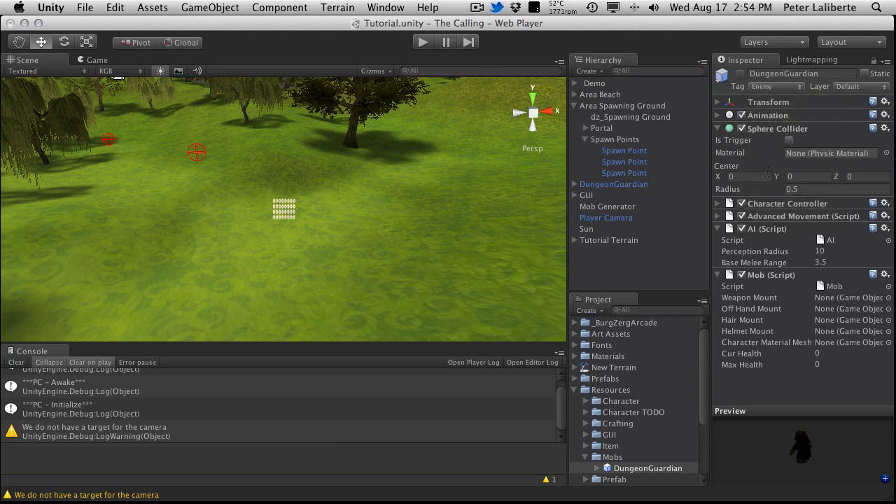
Step: Examine the prefab's Sphere Collider, Character Controller and Advanced Movement settings, and collapse the AI script
left_click(768, 130)
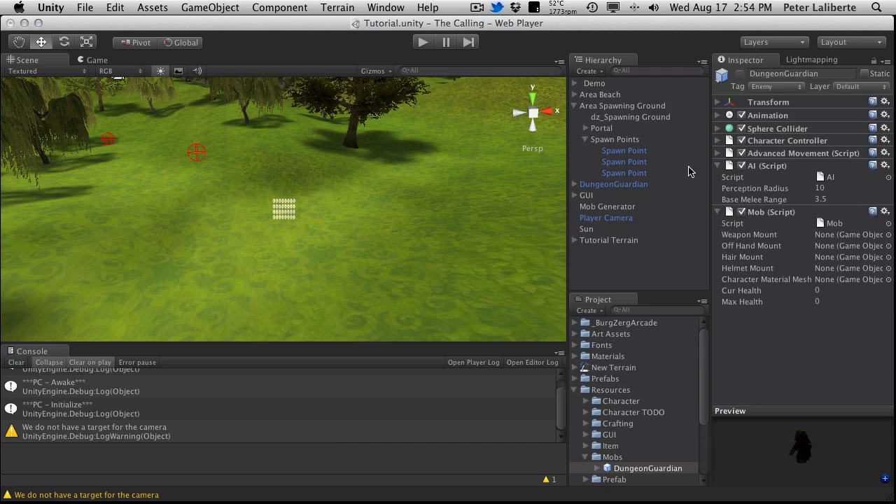
left_click(770, 130)
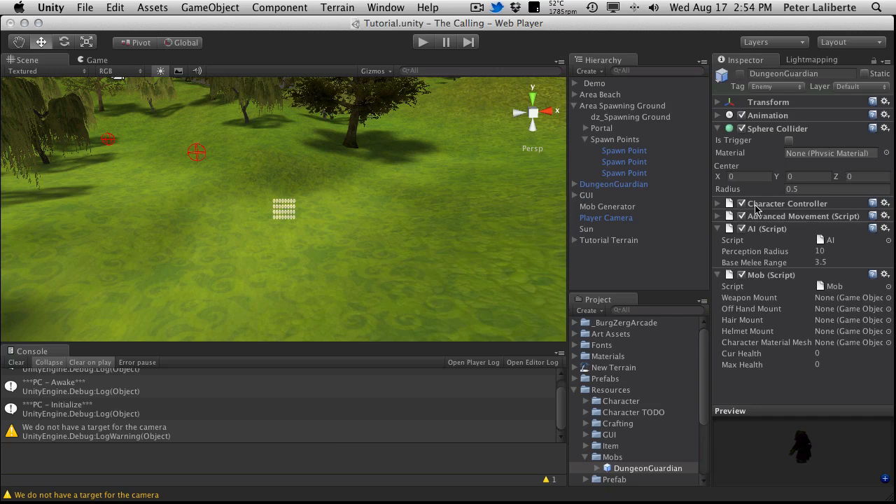
left_click(716, 204)
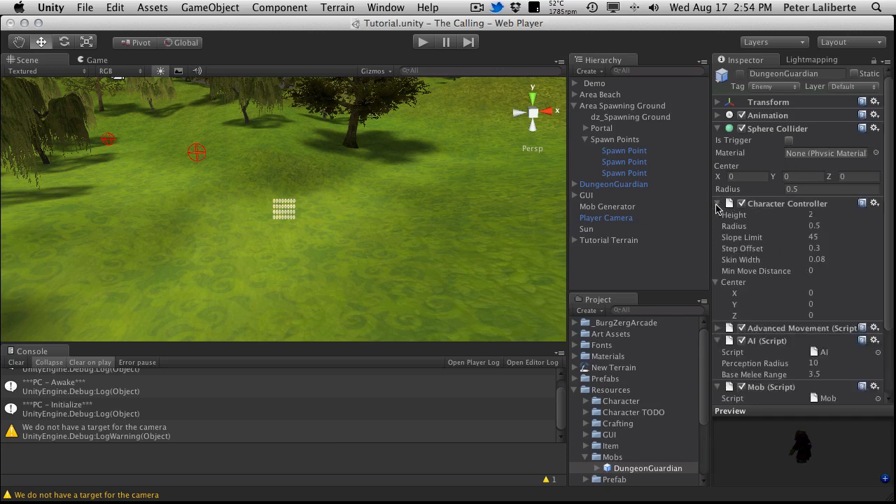
left_click(717, 203)
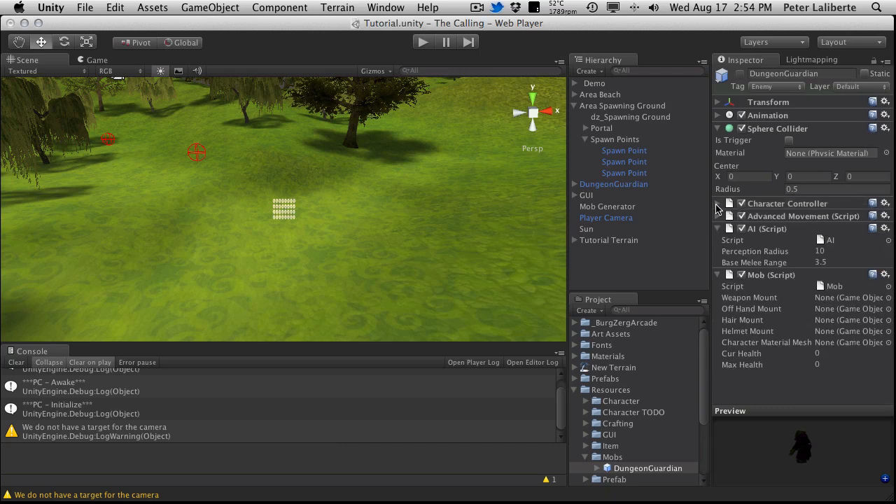
left_click(718, 217)
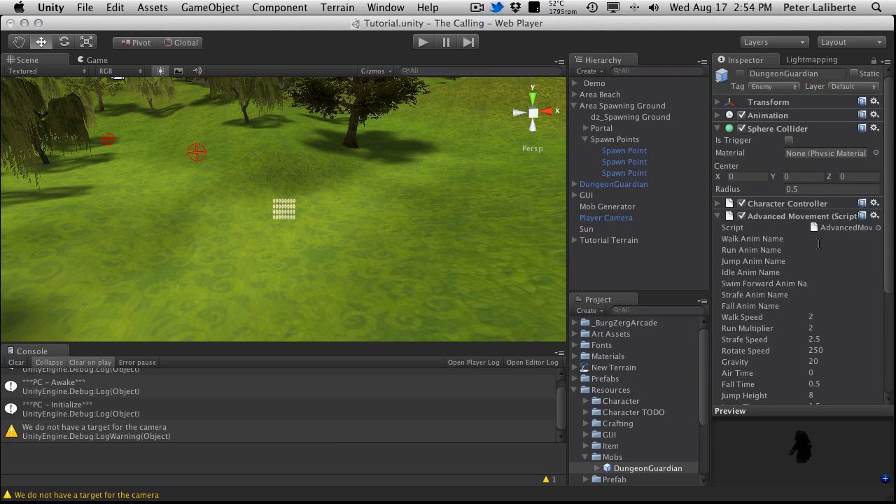
left_click(718, 216)
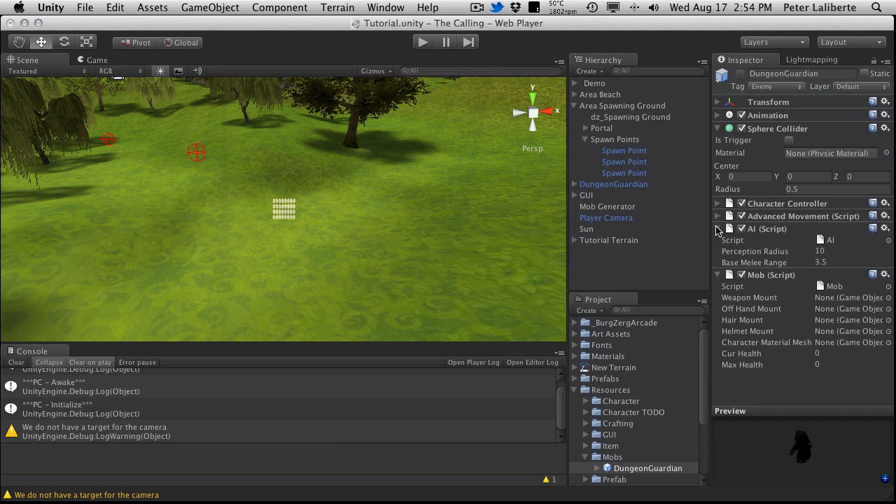
left_click(718, 229)
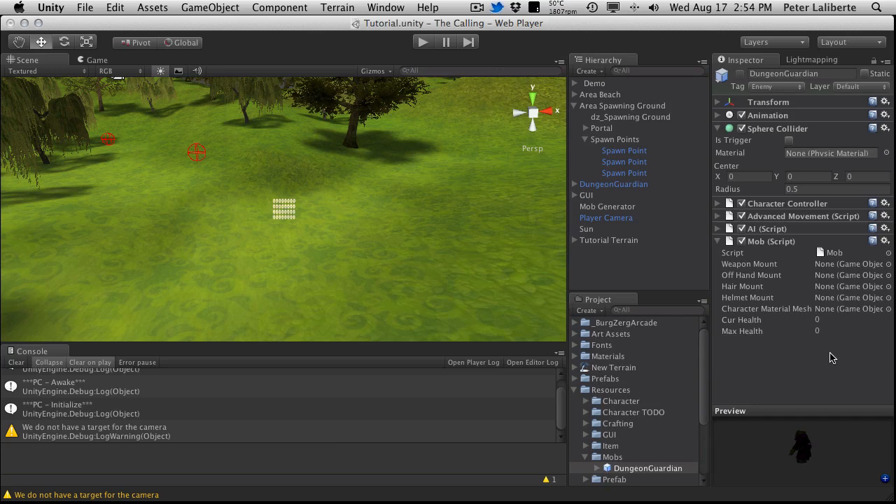
Step: Save the scene and play-test it by running the character around
key("super+s")
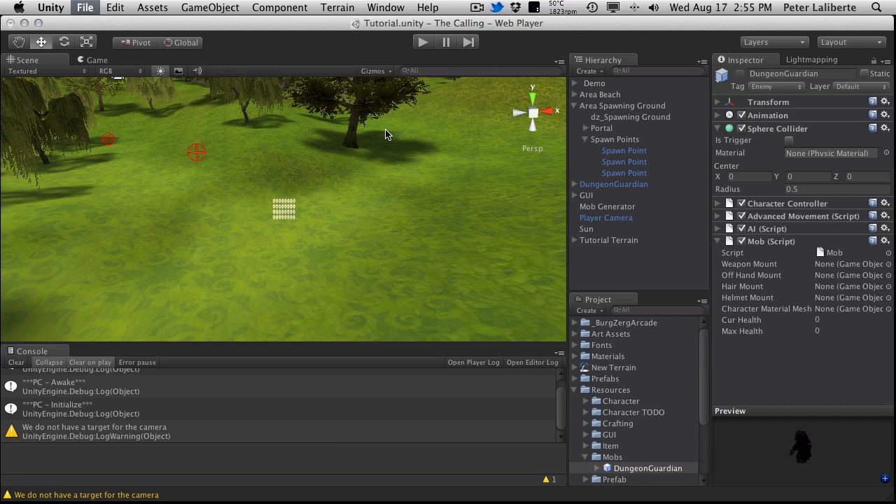
key("super+p")
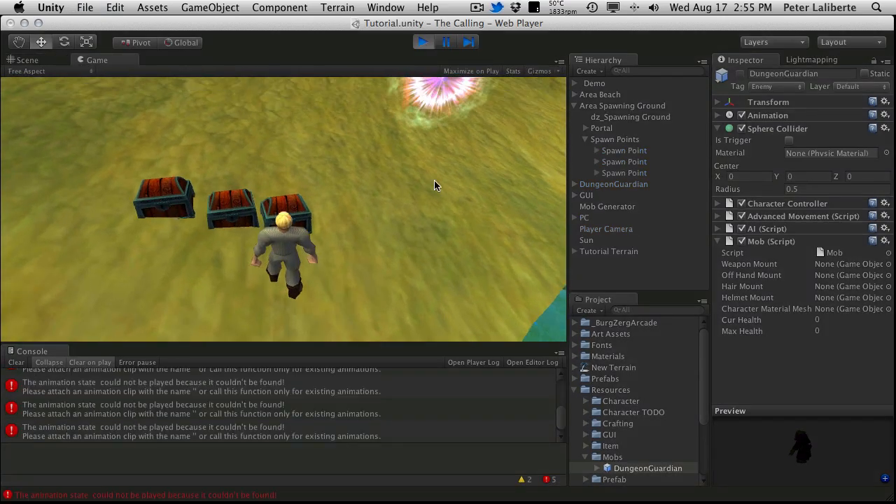
key("w")
key("d")
key("a")
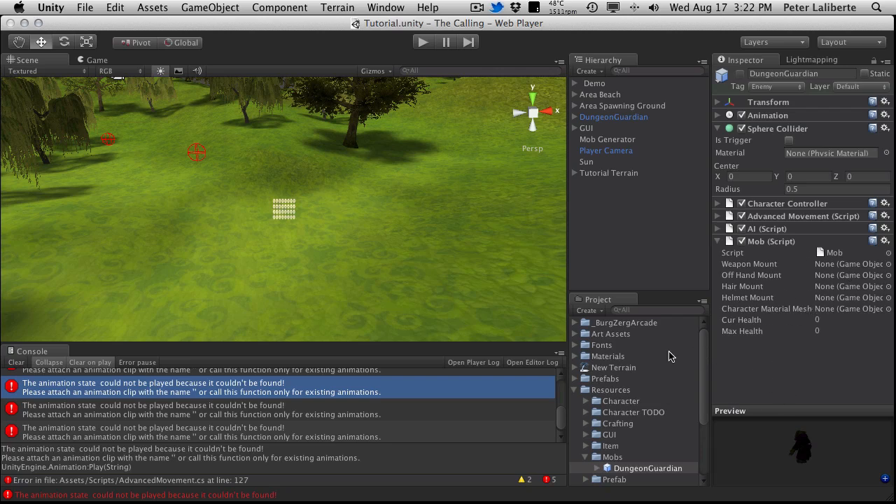
Step: Collapse the Resources folder among the project assets
left_click(576, 390)
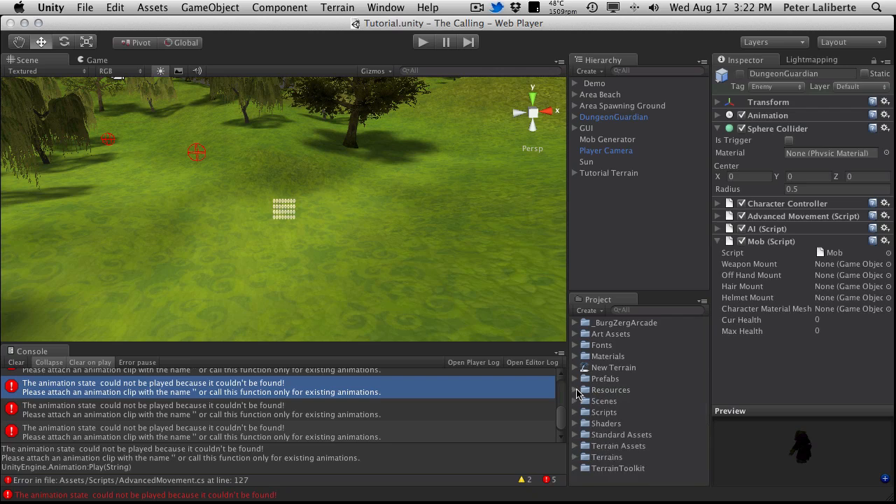